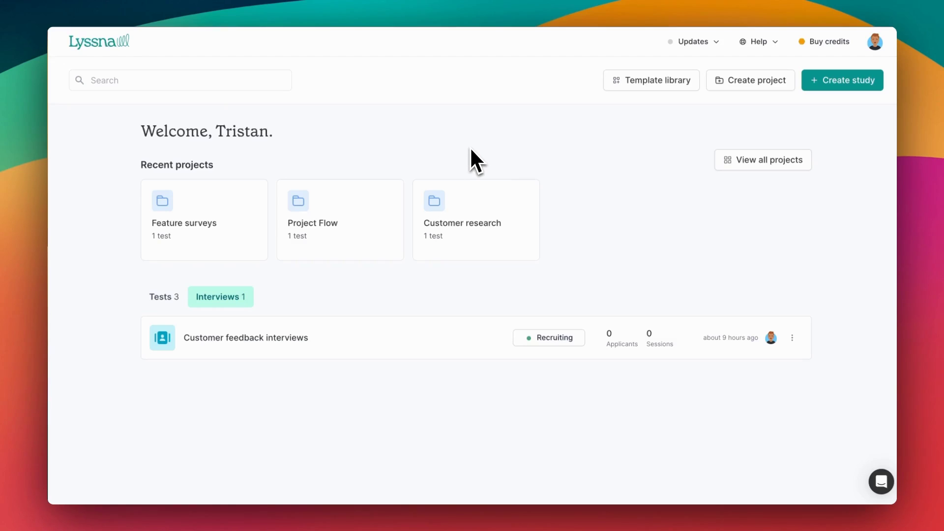
Look over the study types without creating one, then open the Customer feedback interviews study.
left_click(814, 87)
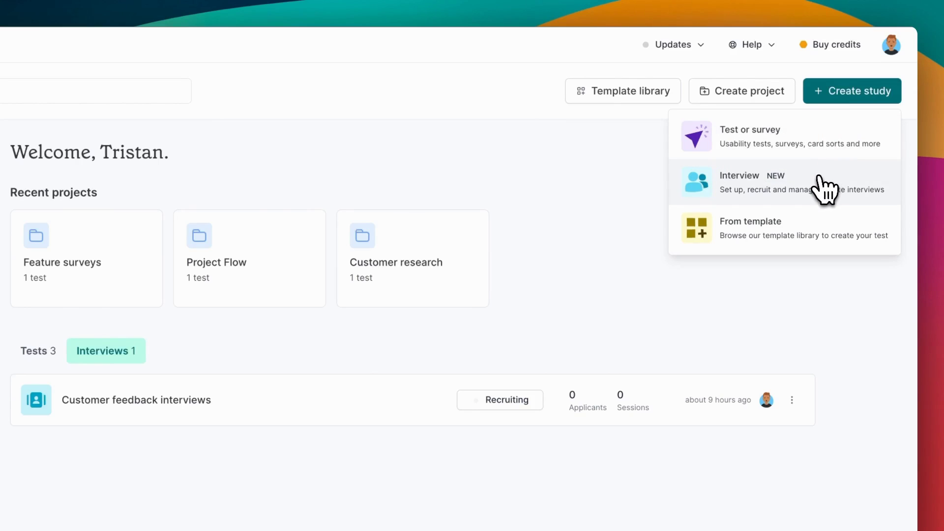
left_click(610, 219)
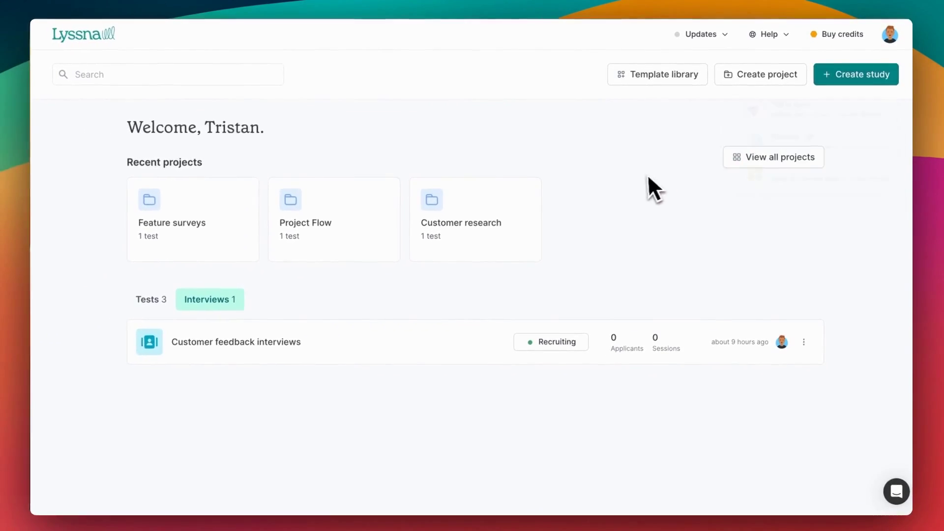
left_click(381, 337)
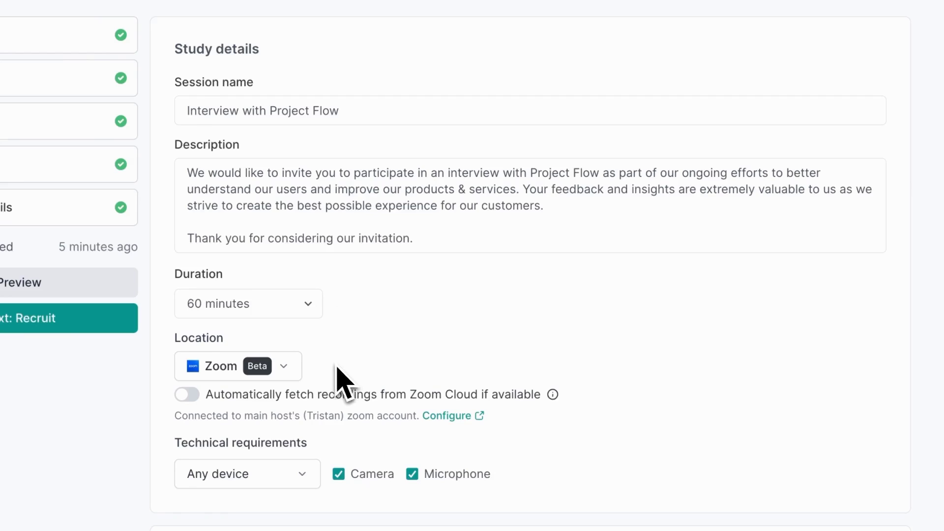
Turn on automatic fetching of Zoom Cloud recordings and check the allowed device types.
left_click(186, 394)
scroll(601, 373, "down", 3)
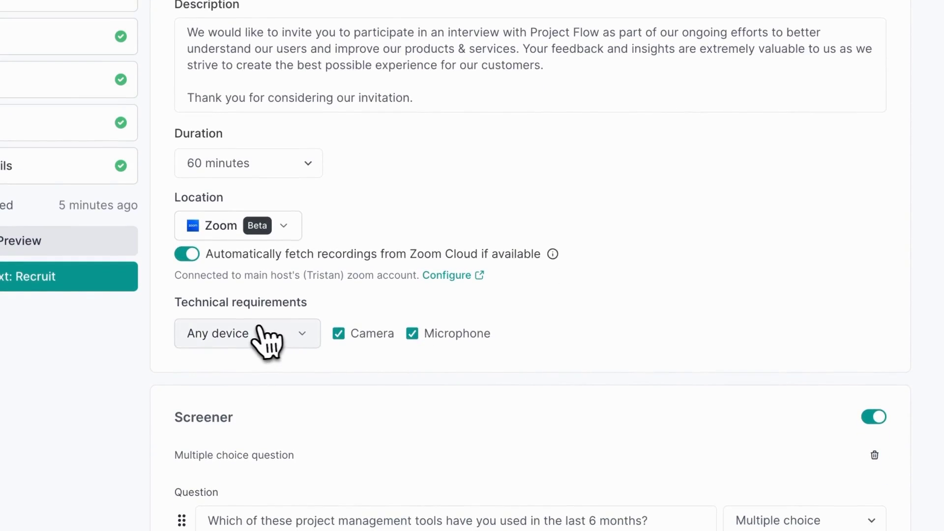
left_click(258, 333)
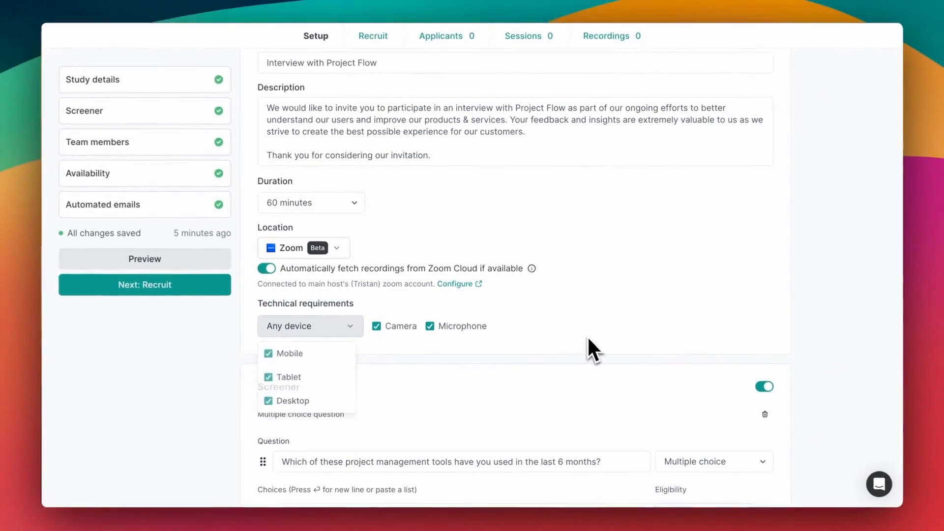
left_click(586, 336)
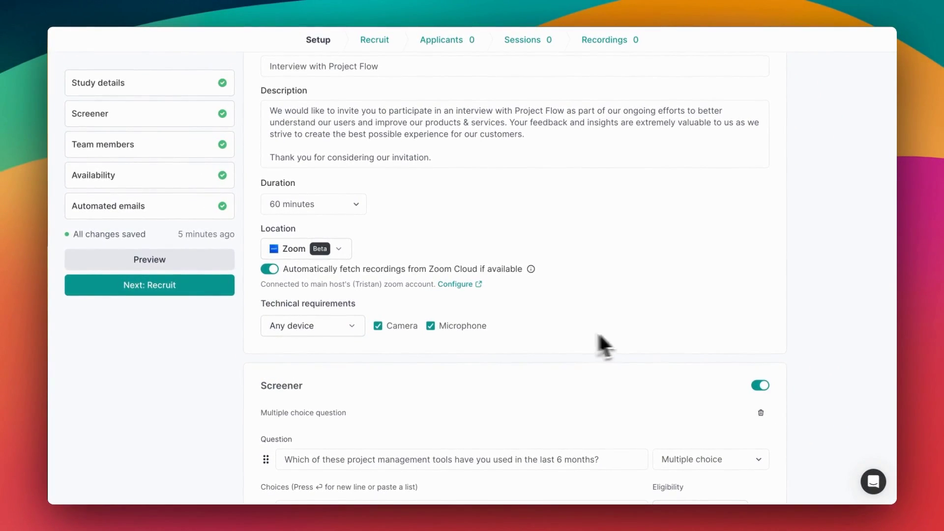
scroll(788, 335, "down", 5)
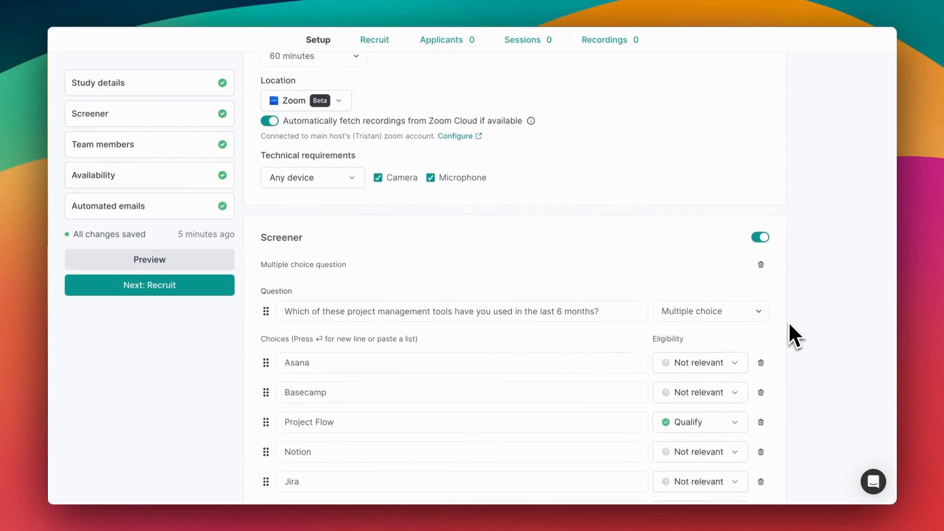
scroll(790, 325, "down", 2)
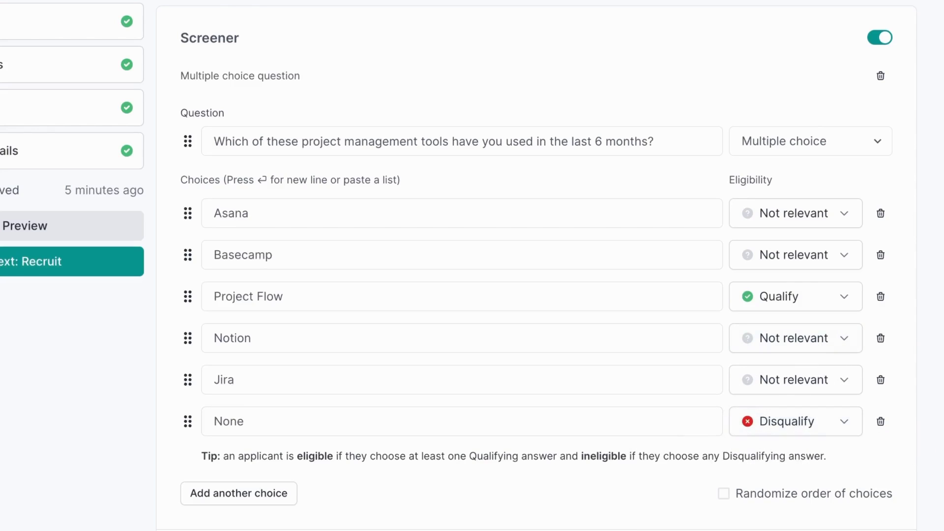
scroll(535, 266, "down", 7)
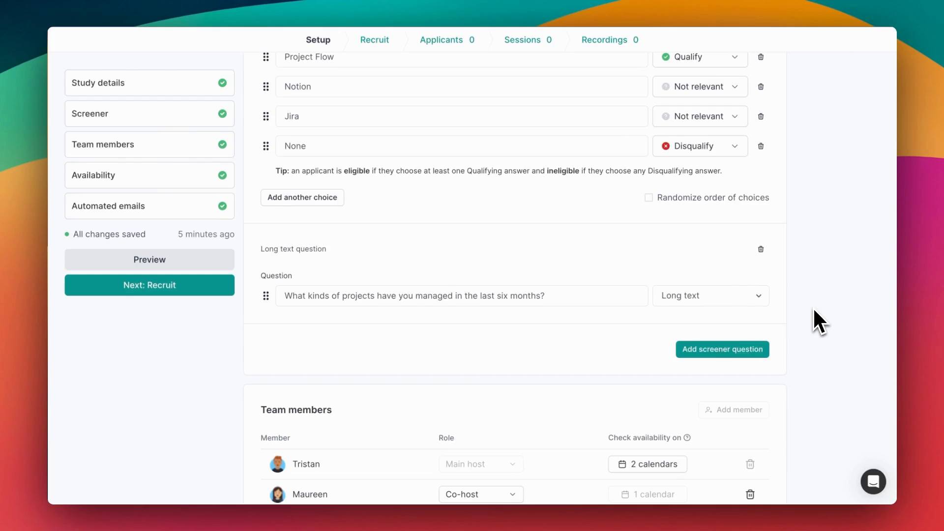
scroll(813, 310, "down", 5)
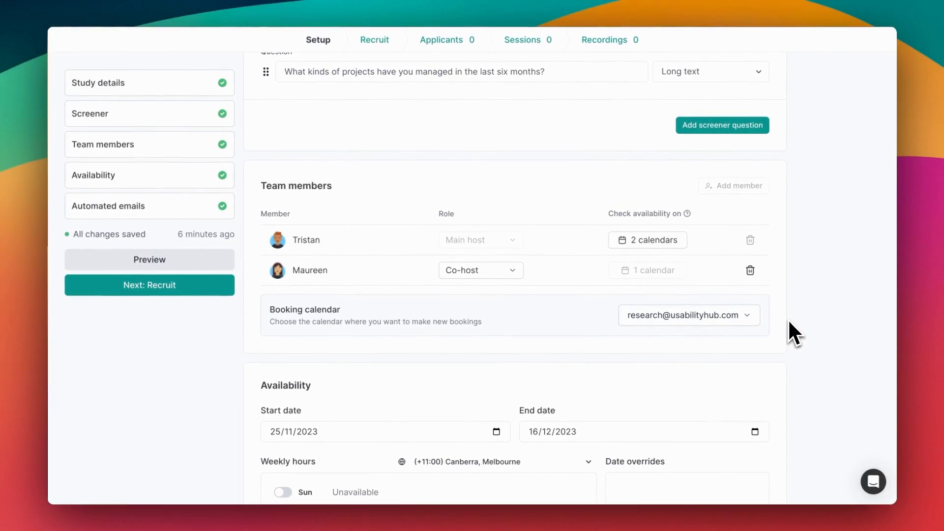
scroll(789, 322, "down", 4)
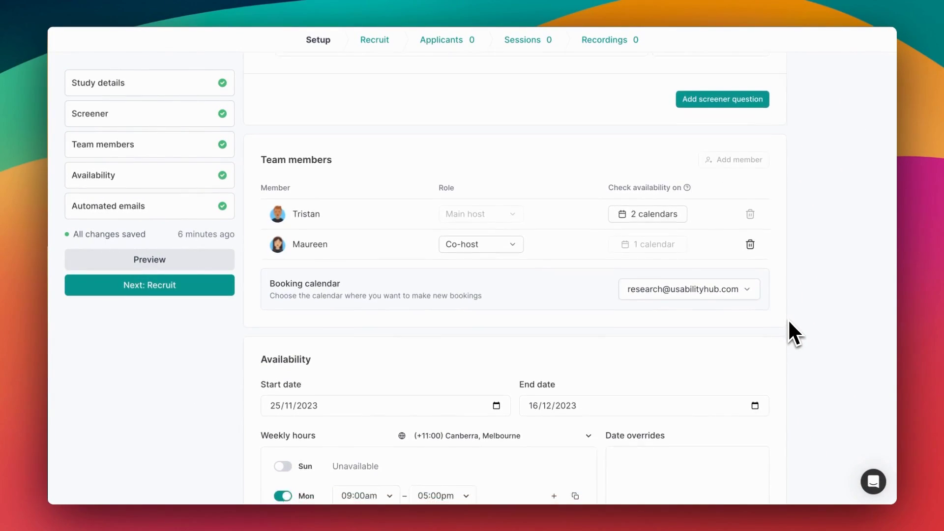
scroll(788, 318, "down", 2)
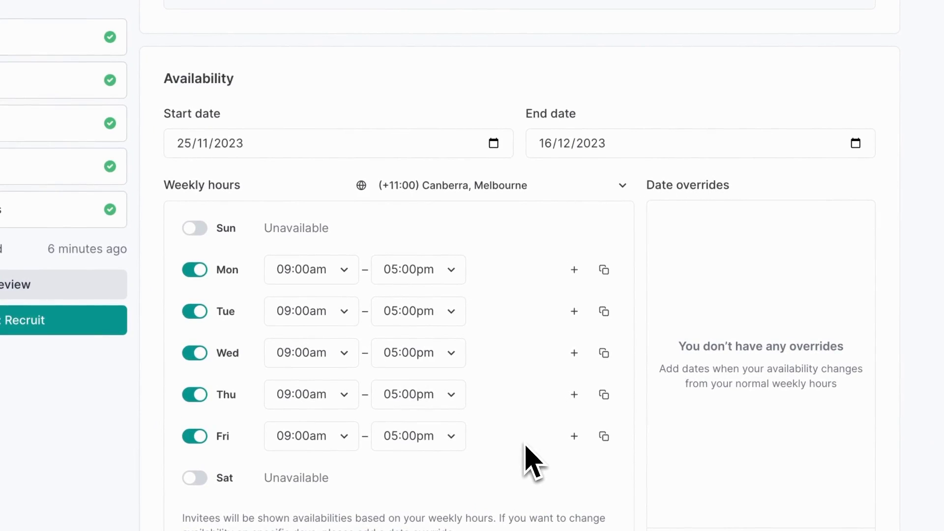
scroll(525, 445, "down", 1)
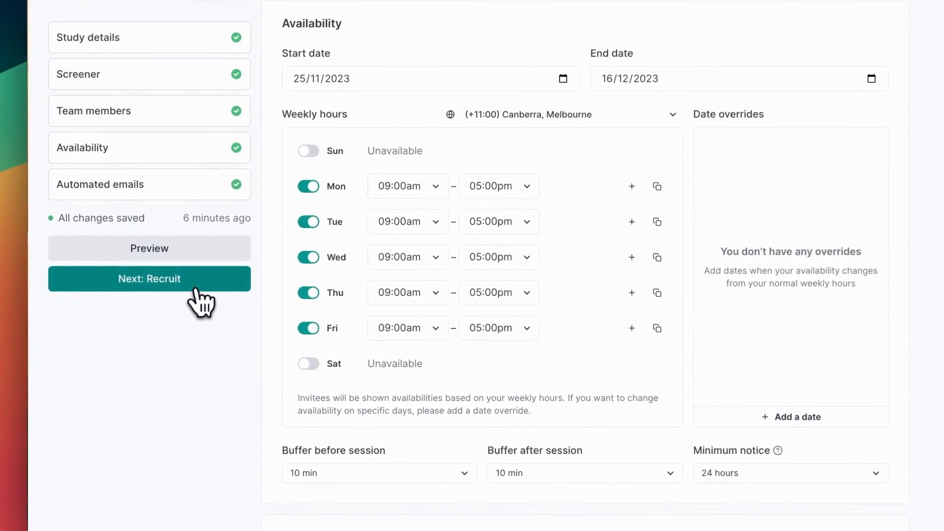
Go to the Recruit step and open Recruitment link 1's details.
left_click(198, 285)
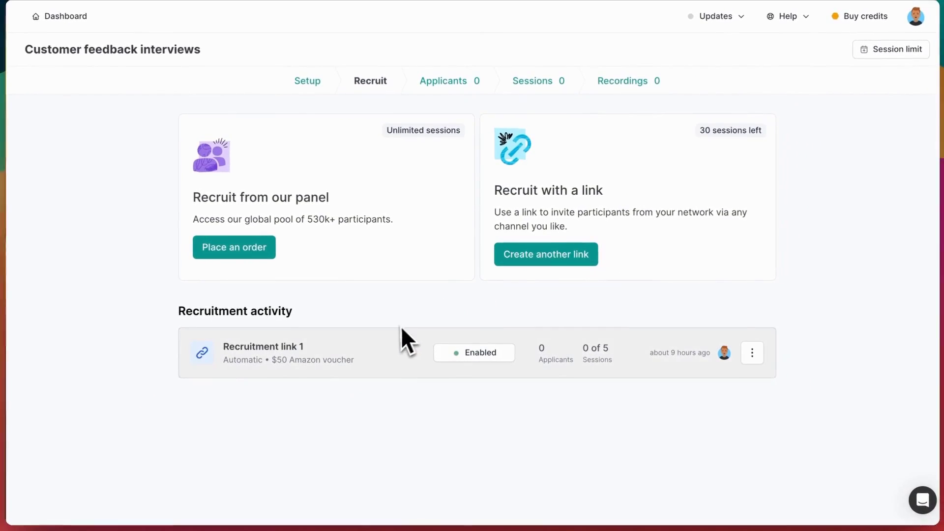
left_click(397, 331)
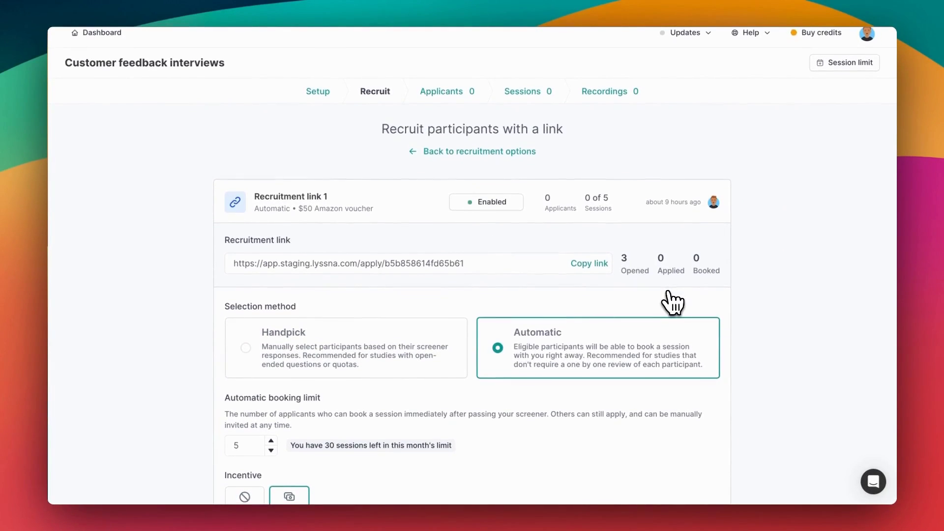
Review Recruitment link 1's settings and copy its recruitment link for sharing.
scroll(671, 302, "down", 1)
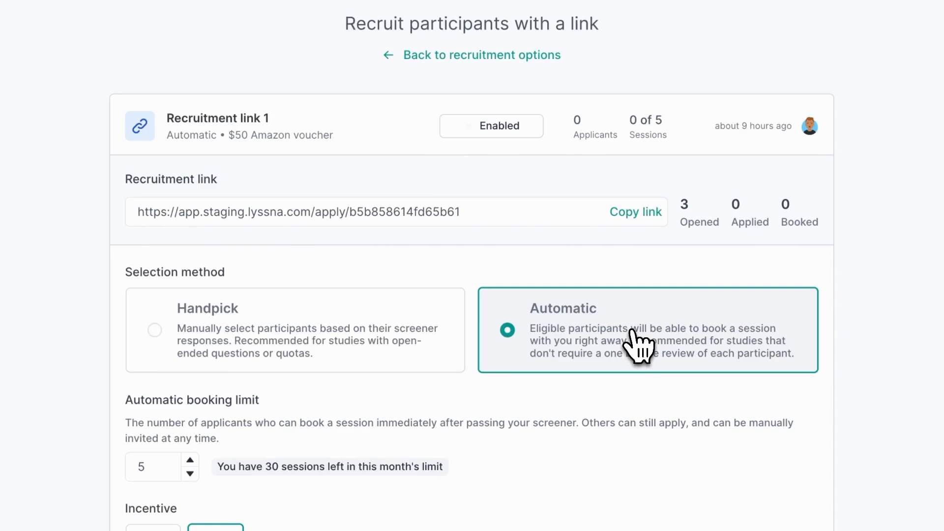
scroll(632, 332, "down", 1)
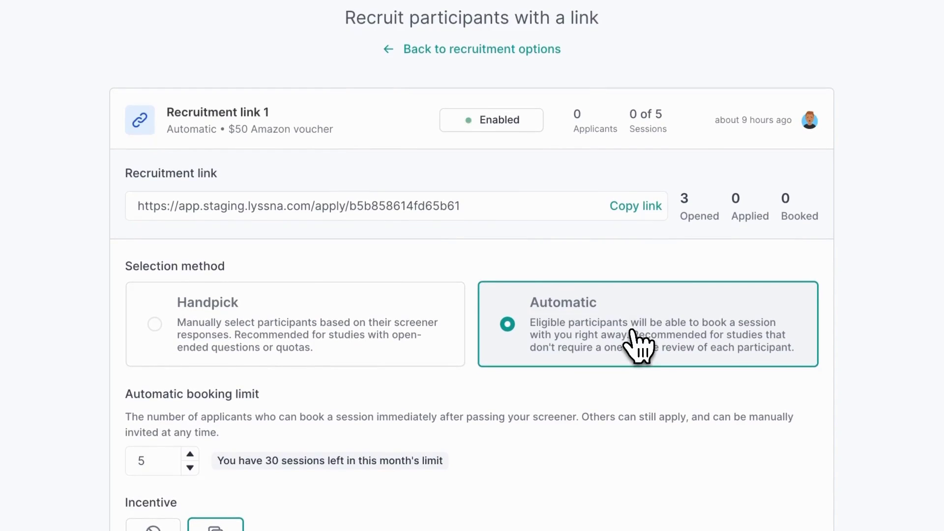
scroll(629, 333, "down", 1)
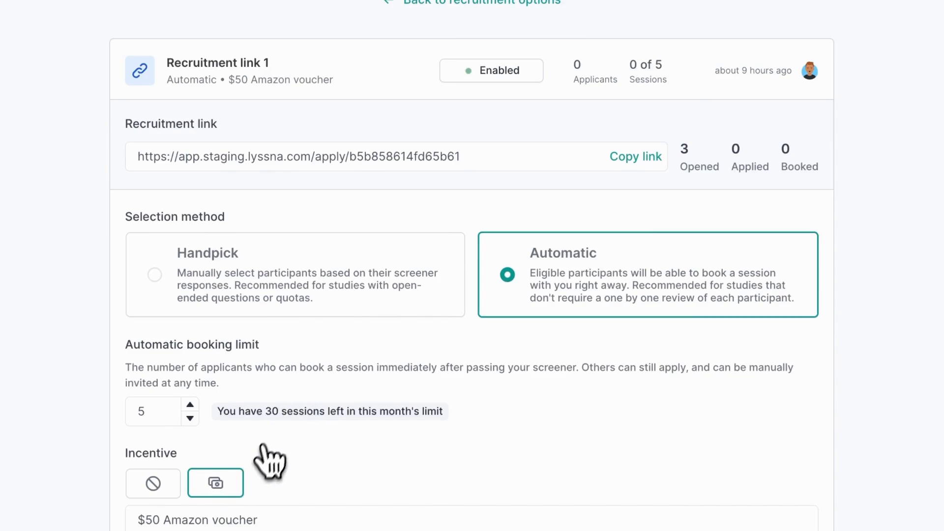
scroll(251, 439, "down", 2)
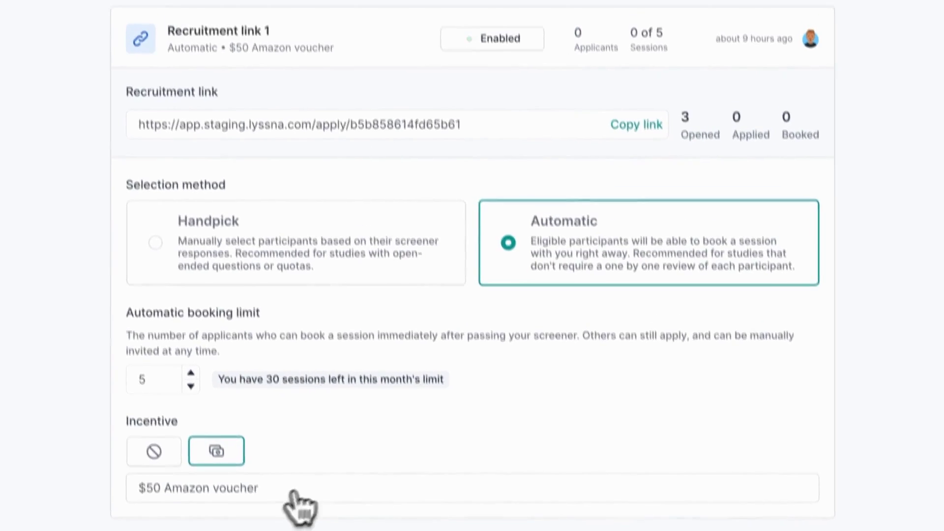
left_click(608, 193)
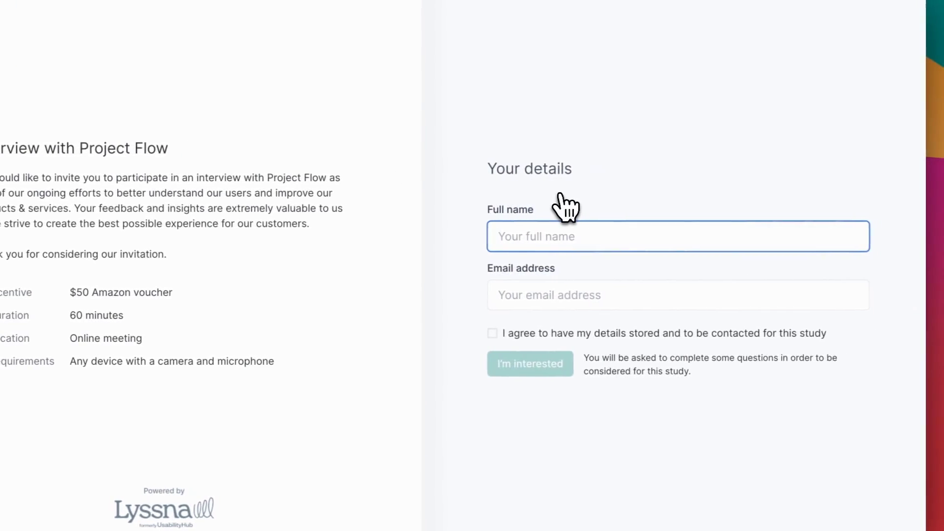
Fill in the applicant's name, preferred name and e-mail, accept the consent, and submit interest.
type("n Bluth")
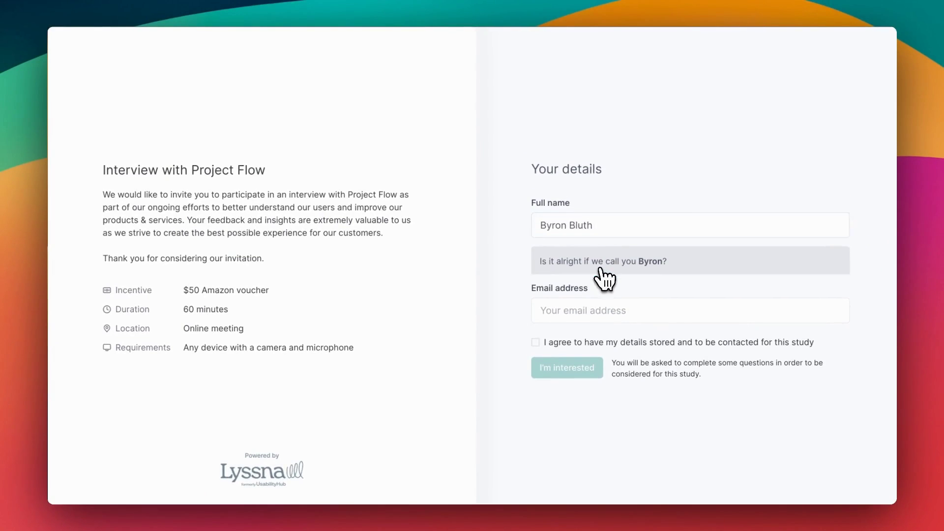
left_click(601, 269)
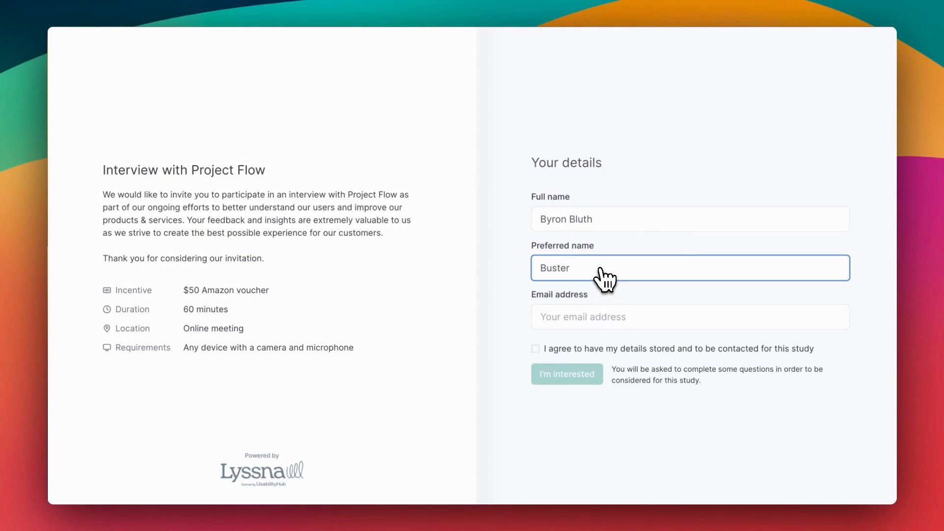
key("Tab")
type("bust")
left_click(642, 350)
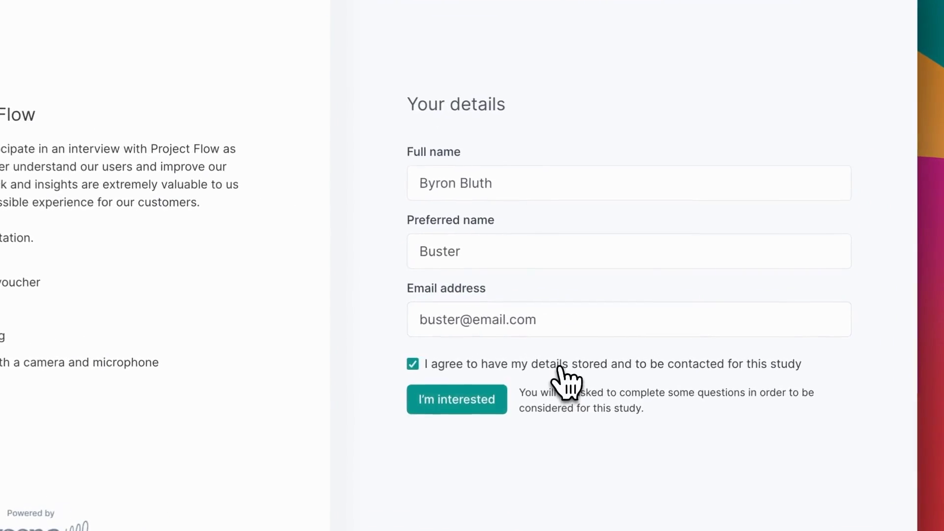
left_click(594, 382)
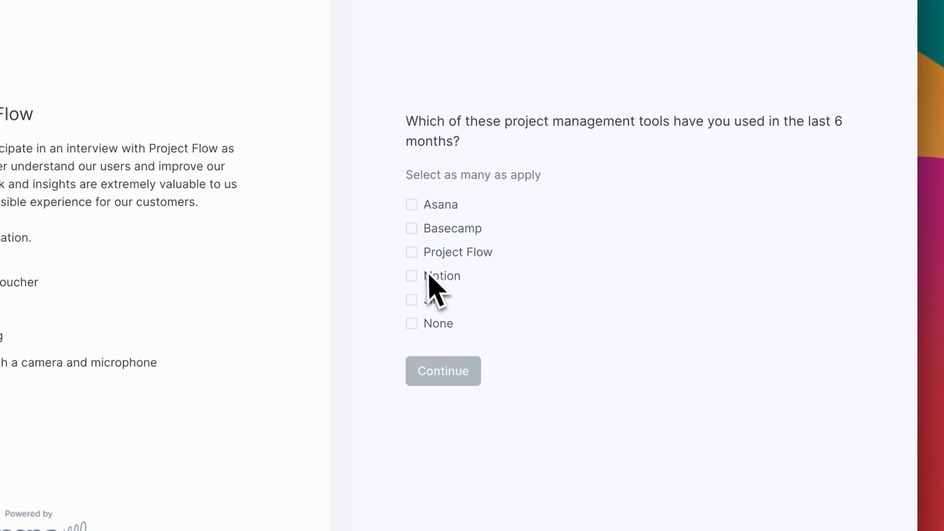
Answer the screener with tools Project Flow and Notion, and projects 'Major building projects'.
left_click(418, 254)
left_click(417, 275)
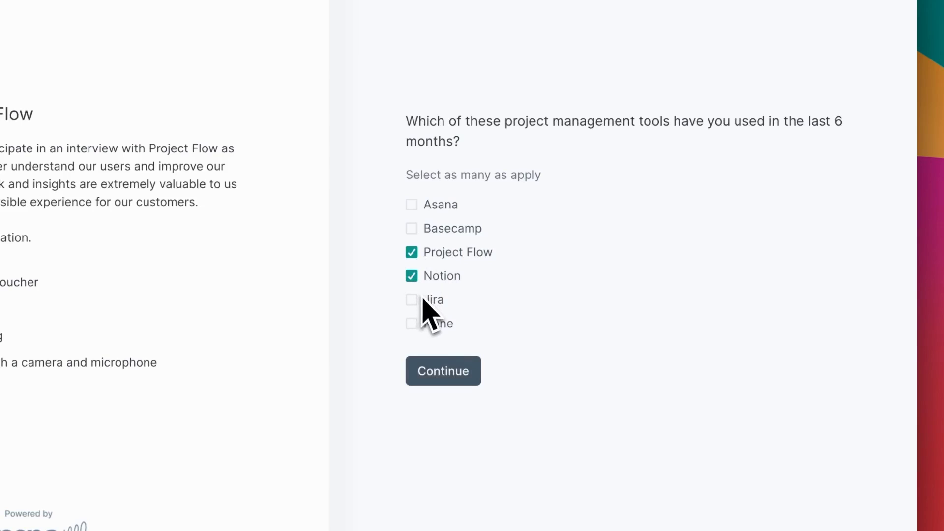
left_click(475, 375)
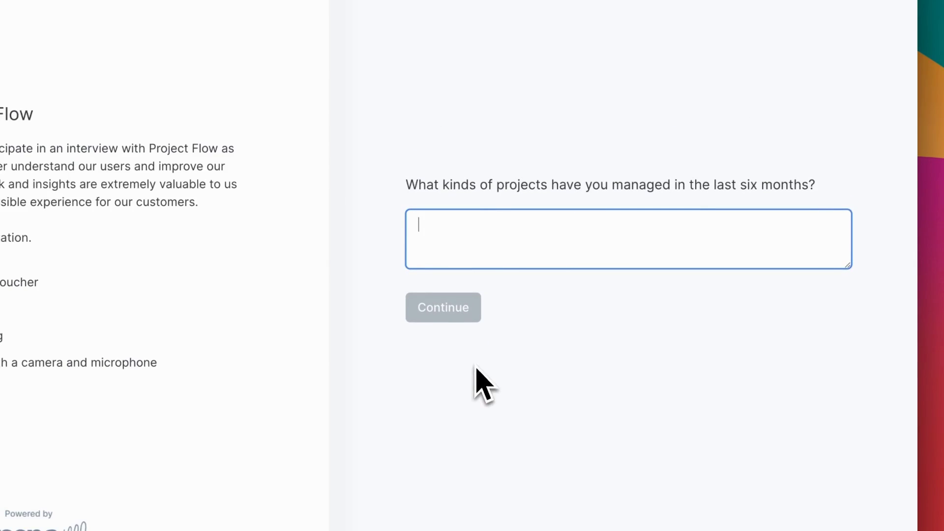
type("Major building projects")
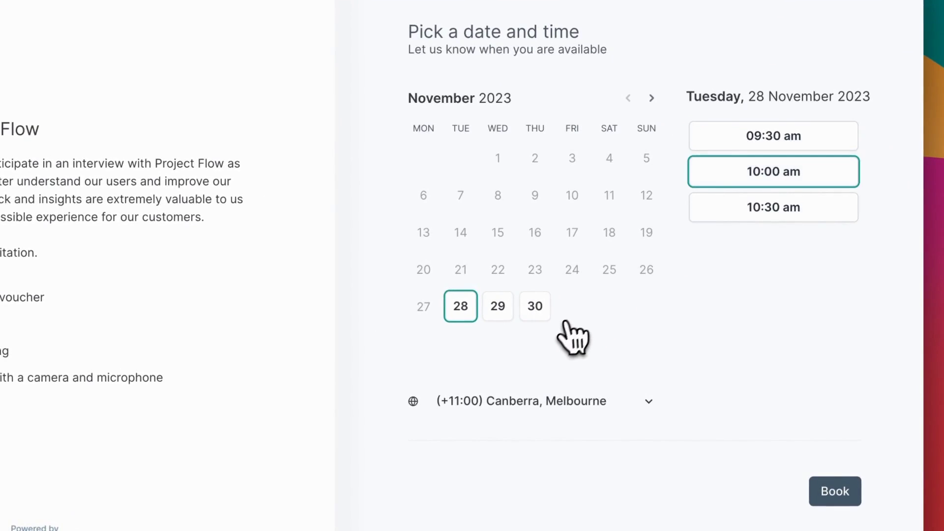
Book the 10:00 am slot, then review the applicant's session details and screener answers.
left_click(852, 517)
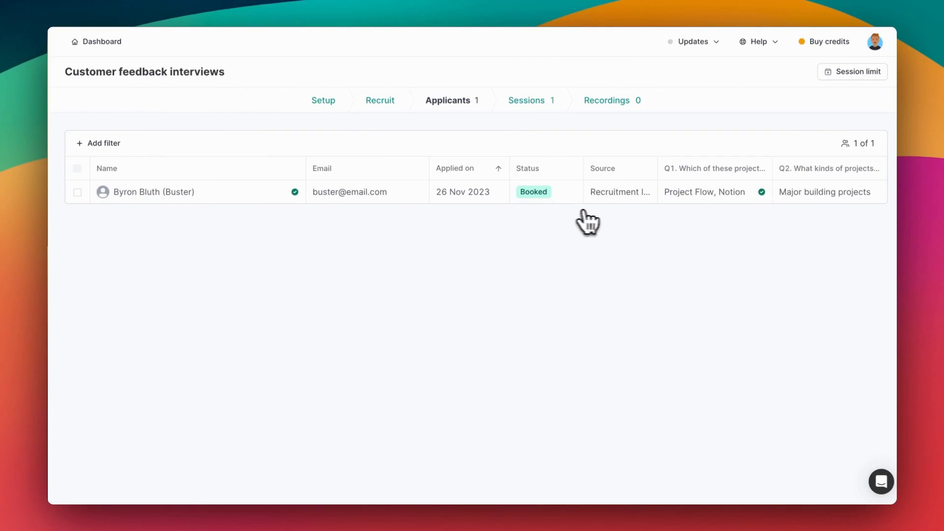
left_click(244, 197)
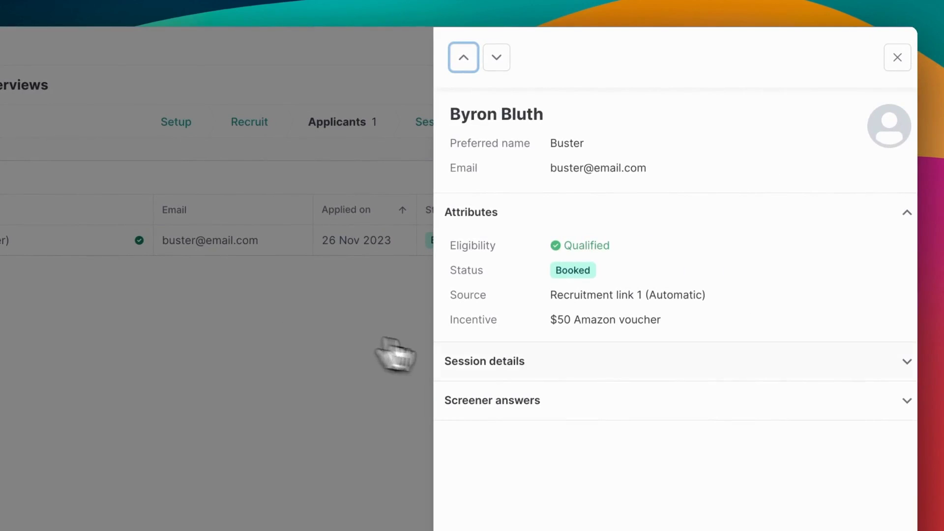
left_click(577, 366)
left_click(583, 399)
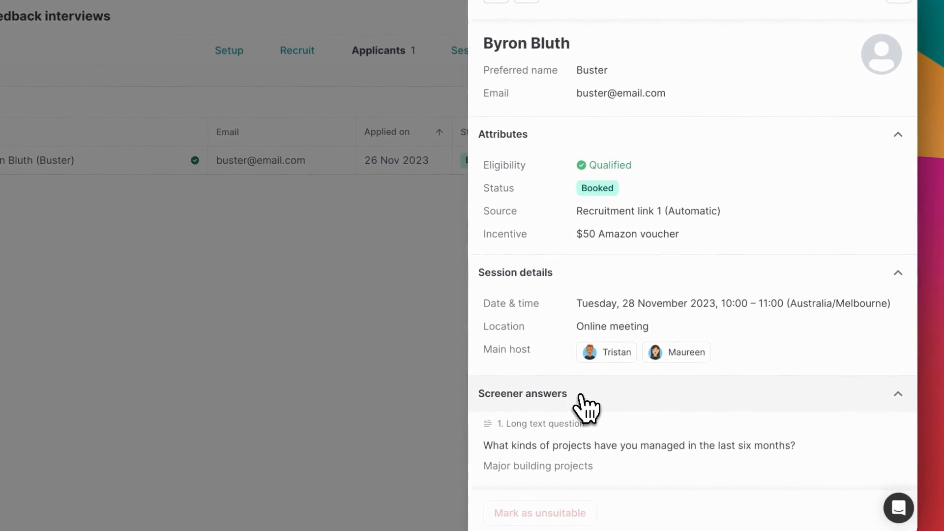
left_click(397, 344)
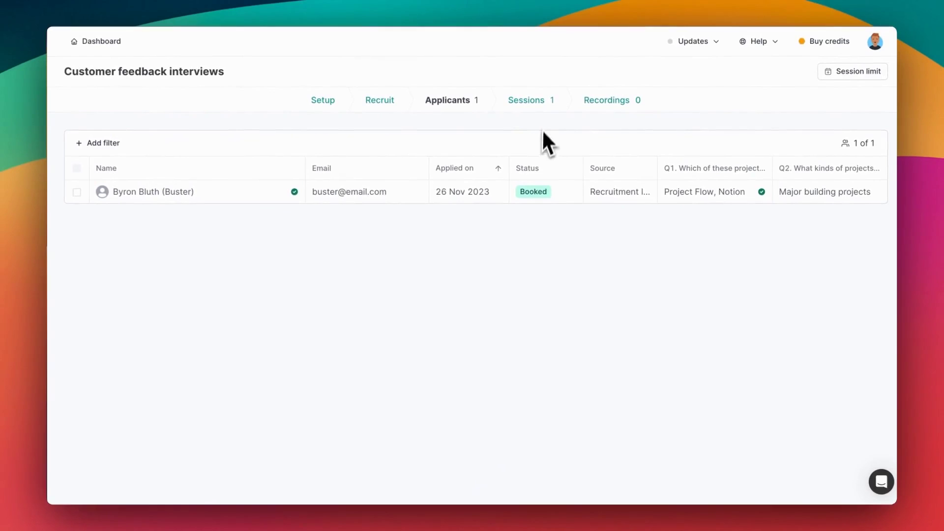
View the upcoming 28 November 10:00–11:00am session, then return to the Recruit tab.
left_click(490, 54)
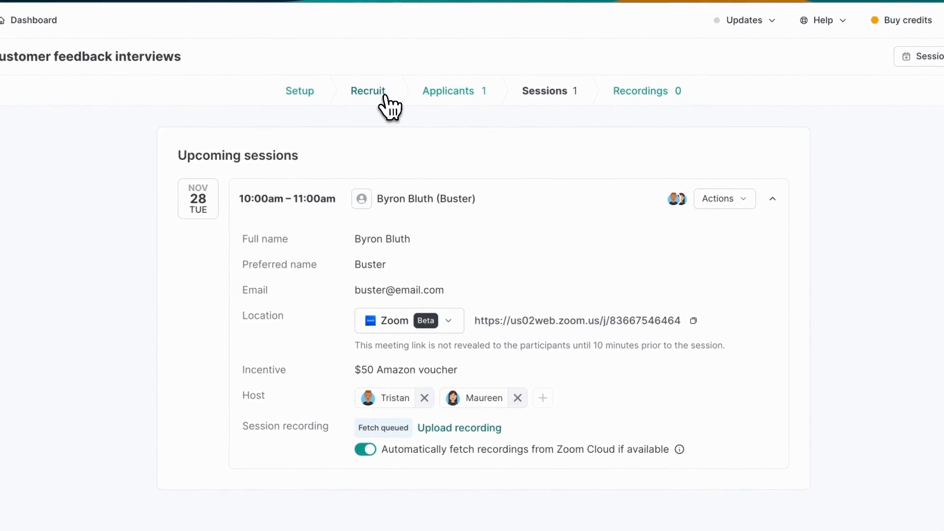
left_click(383, 96)
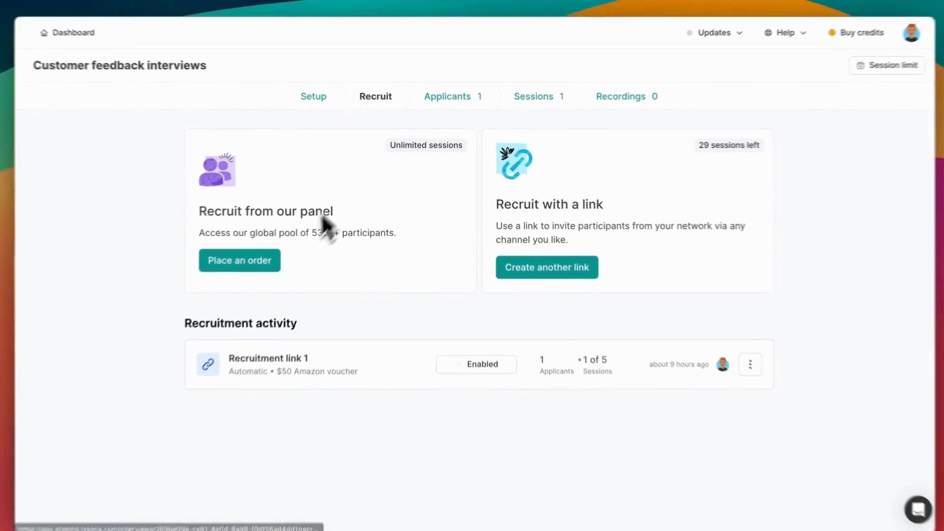
Start a Lyssna panel order set to Handpick, with Country set to United States.
left_click(248, 277)
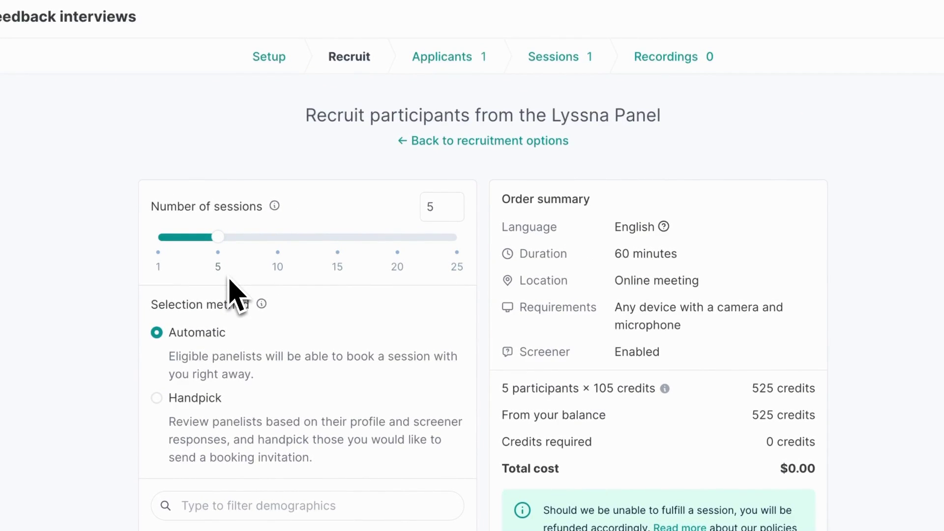
scroll(236, 295, "down", 2)
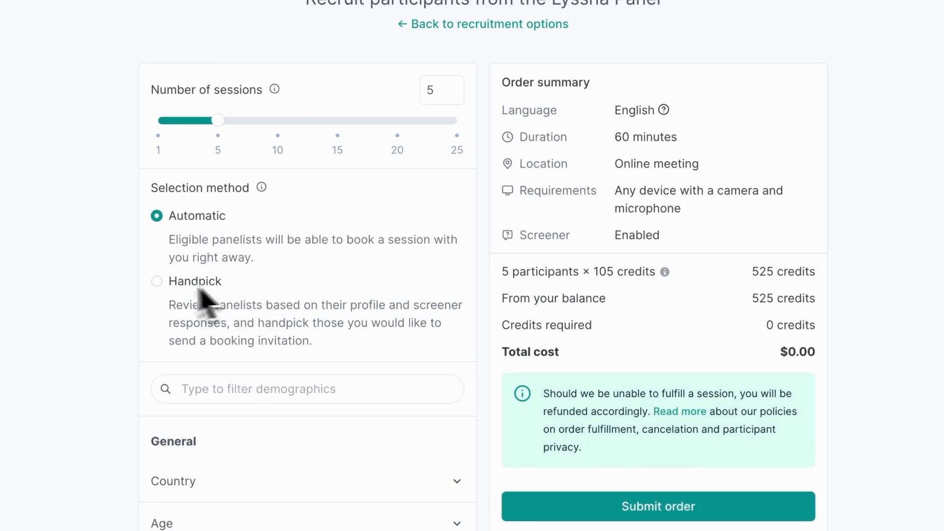
left_click(158, 283)
scroll(167, 295, "down", 4)
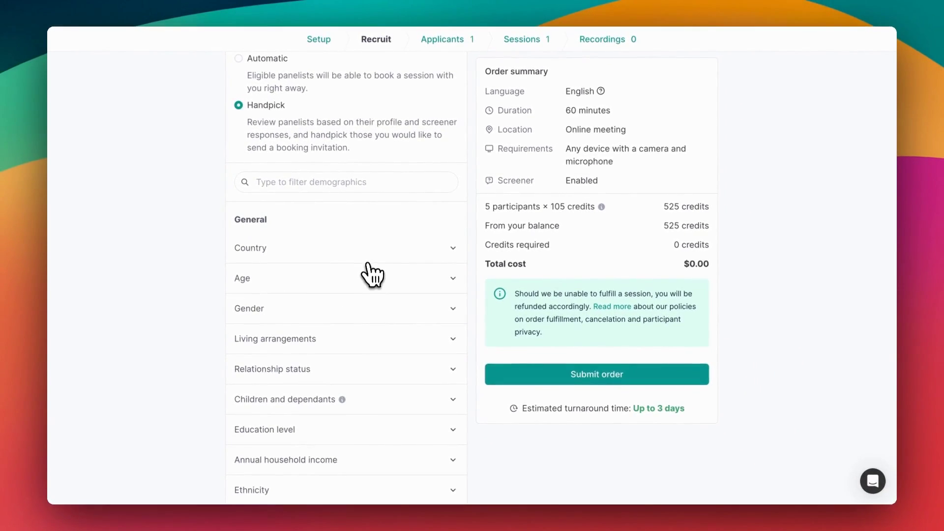
left_click(367, 259)
left_click(333, 281)
type("united")
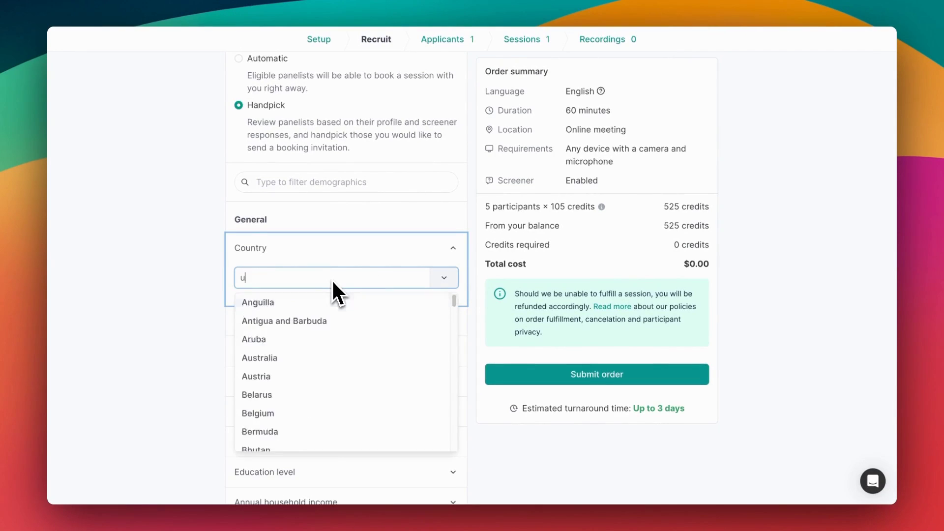
left_click(335, 357)
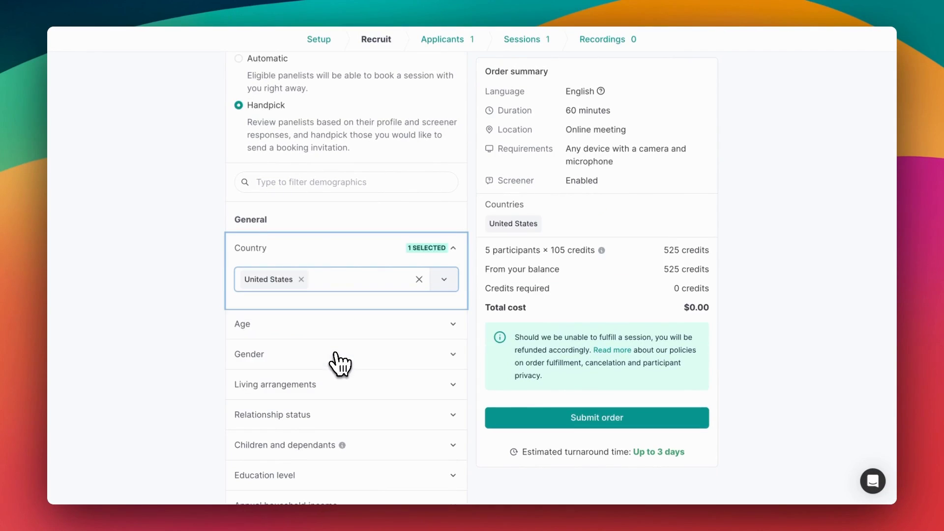
Add jobs Line manager / People manager, Product Manager and Program / project manager.
left_click(359, 182)
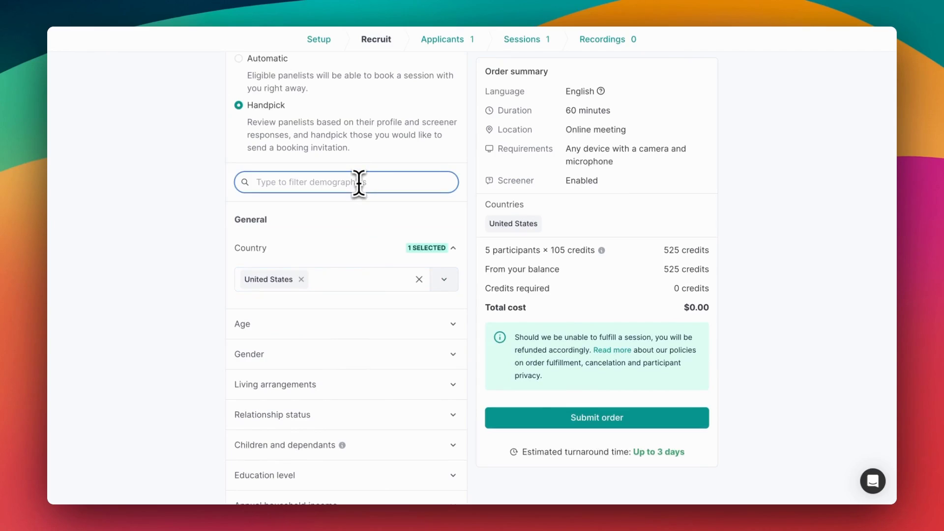
type("manager")
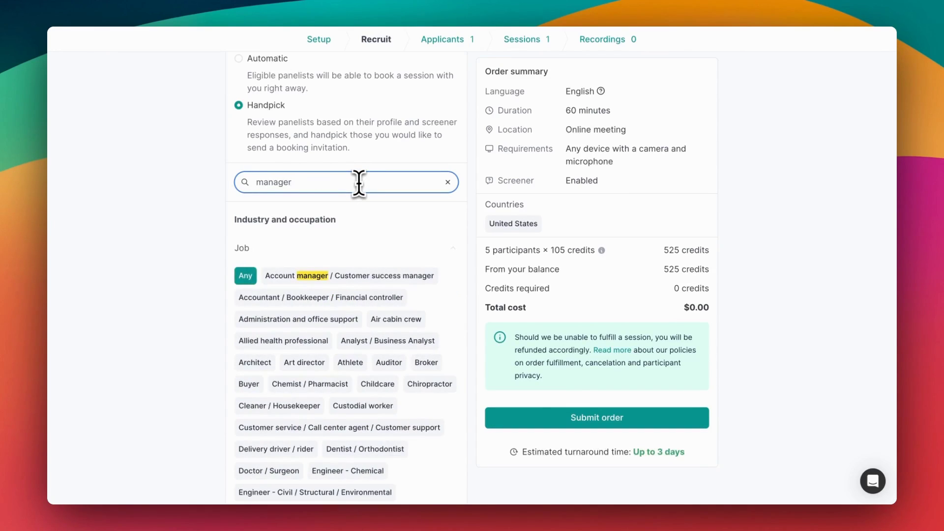
scroll(358, 182, "down", 3)
scroll(359, 182, "down", 10)
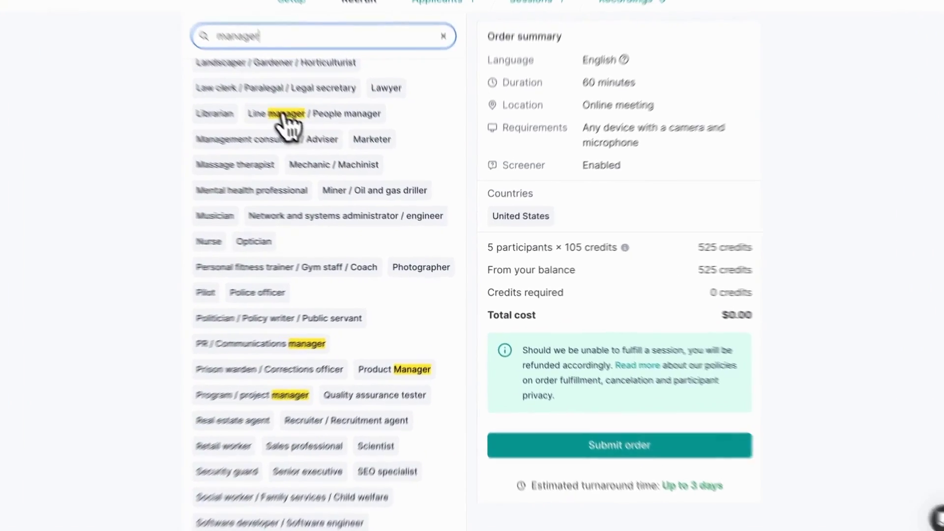
left_click(314, 143)
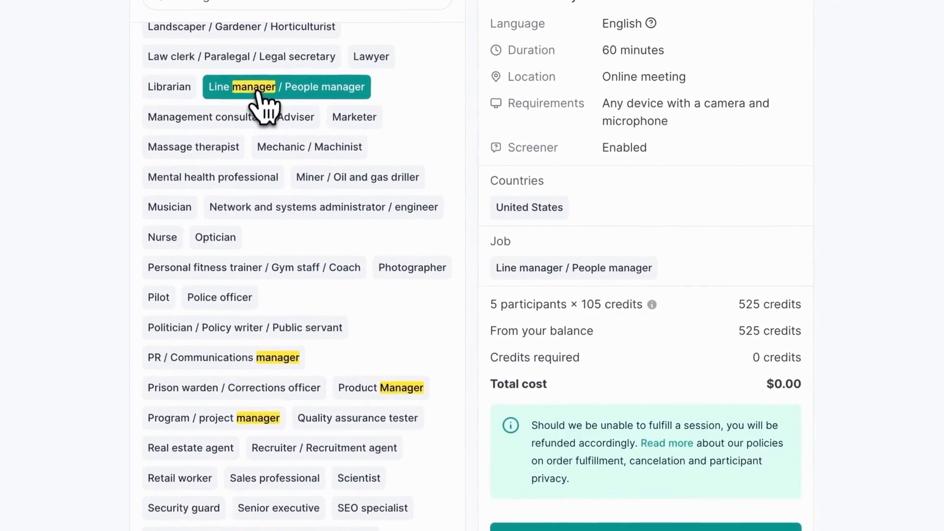
left_click(369, 390)
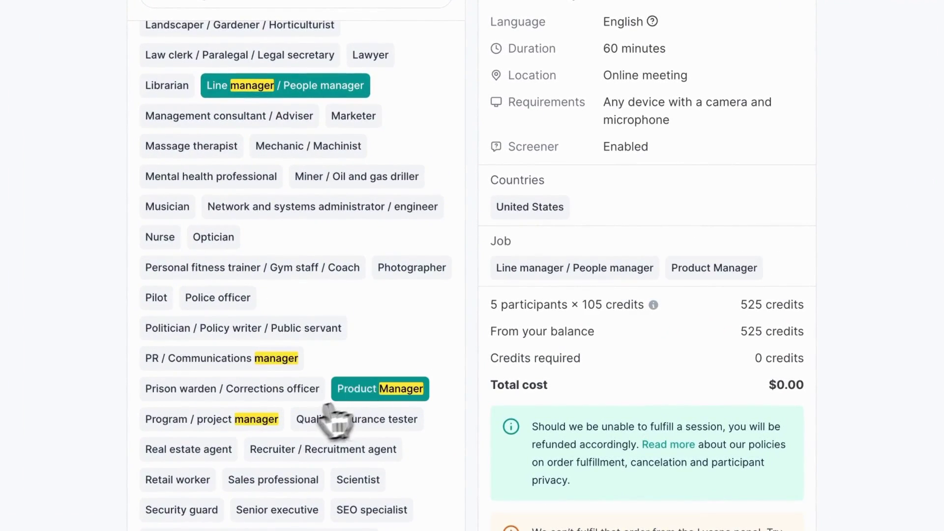
left_click(273, 420)
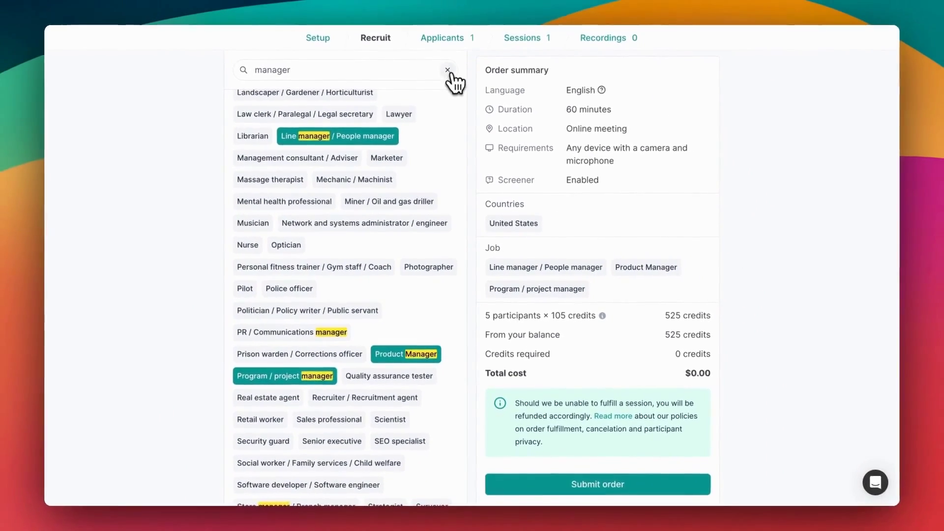
left_click(448, 76)
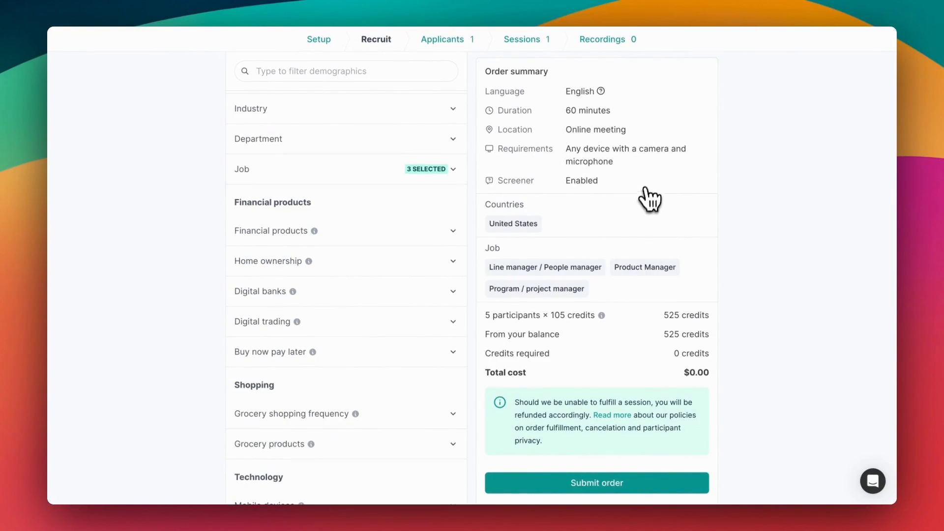
mouse_move(595, 226)
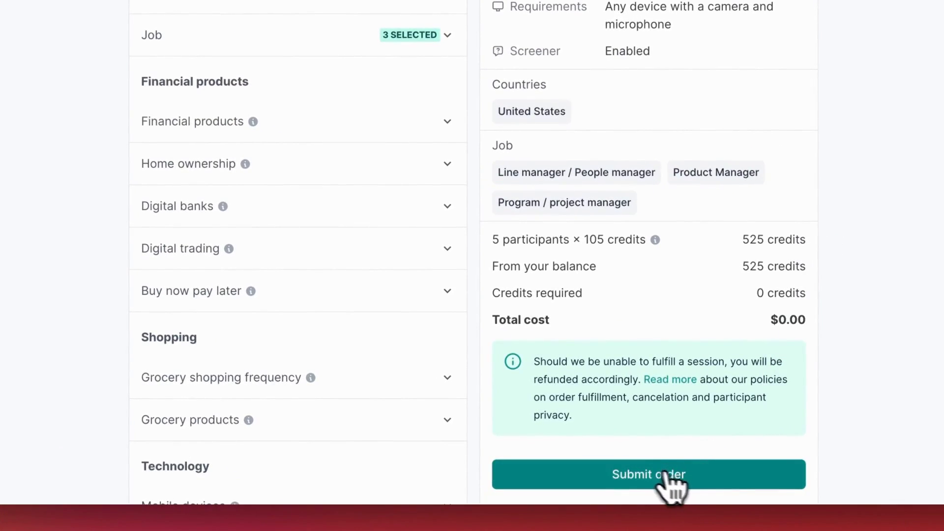
Submit the panel order and confirm Order 1 shows as Recruiting with 0 of 5 sessions.
left_click(743, 484)
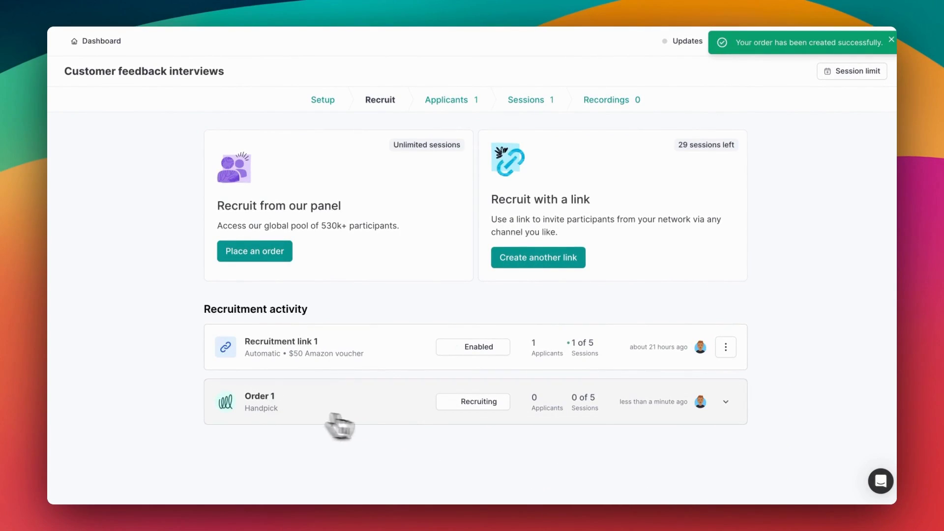
mouse_move(541, 409)
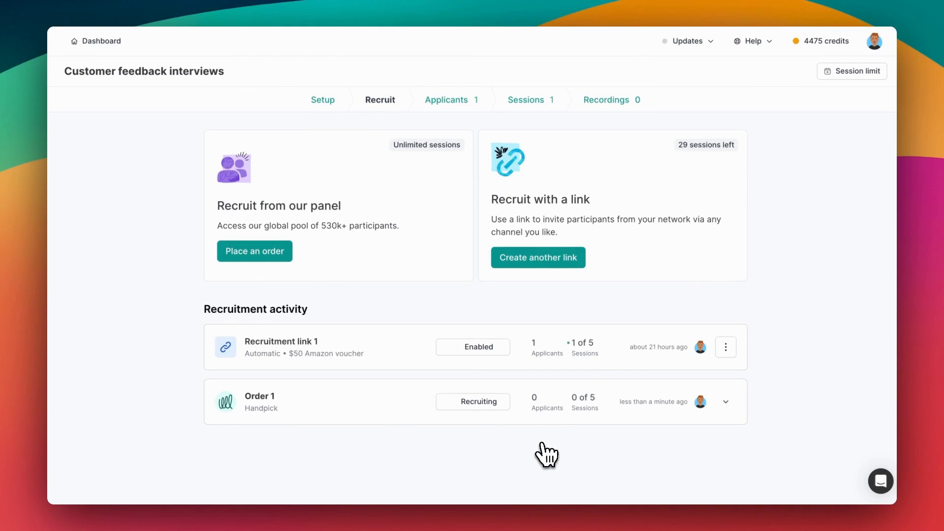
Filter the Applicants list to Source is Order 1 and Applicant is Qualified.
left_click(461, 101)
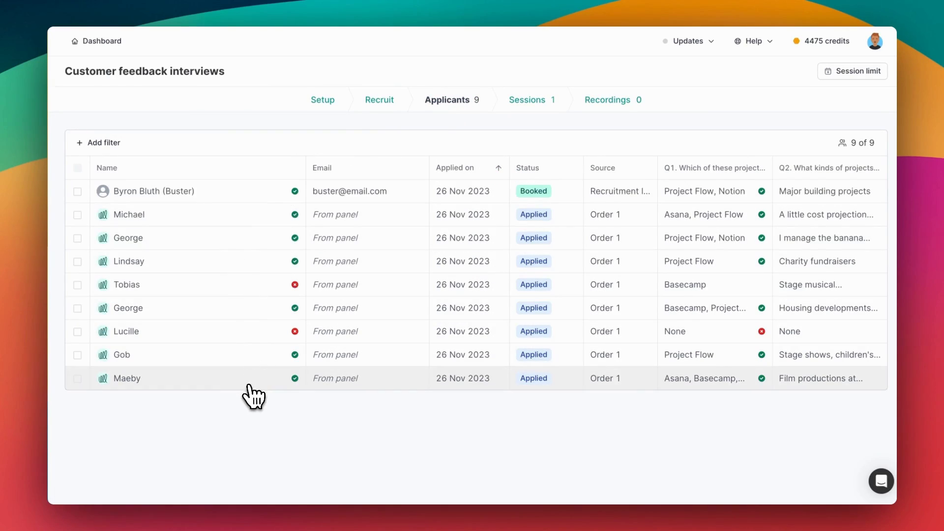
mouse_move(297, 336)
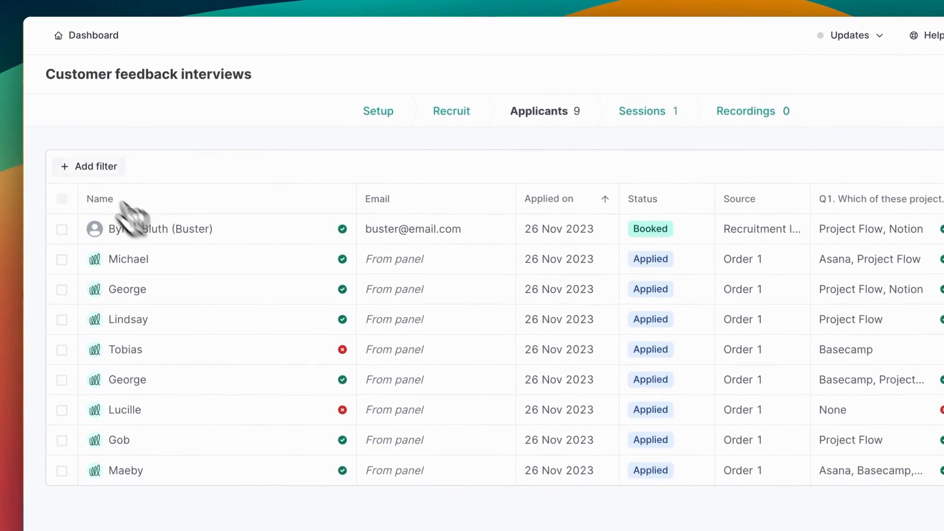
left_click(94, 144)
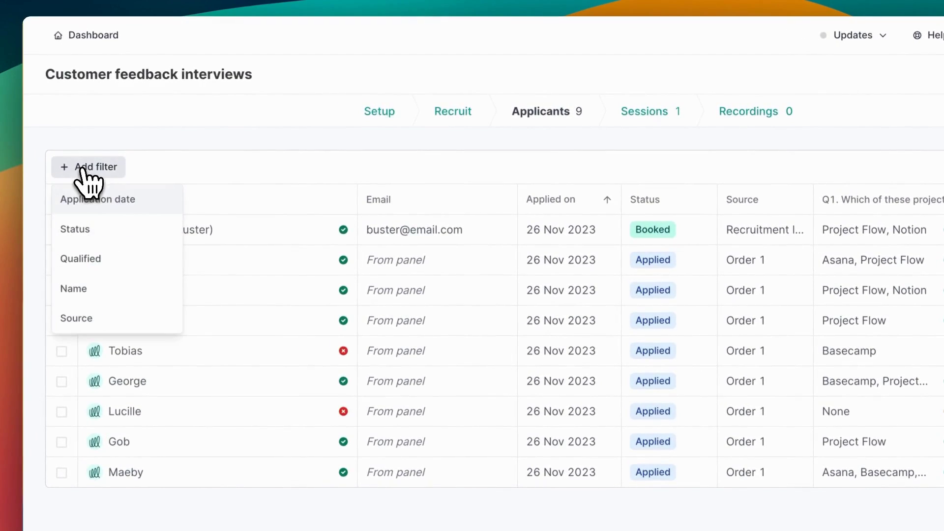
left_click(89, 318)
left_click(76, 233)
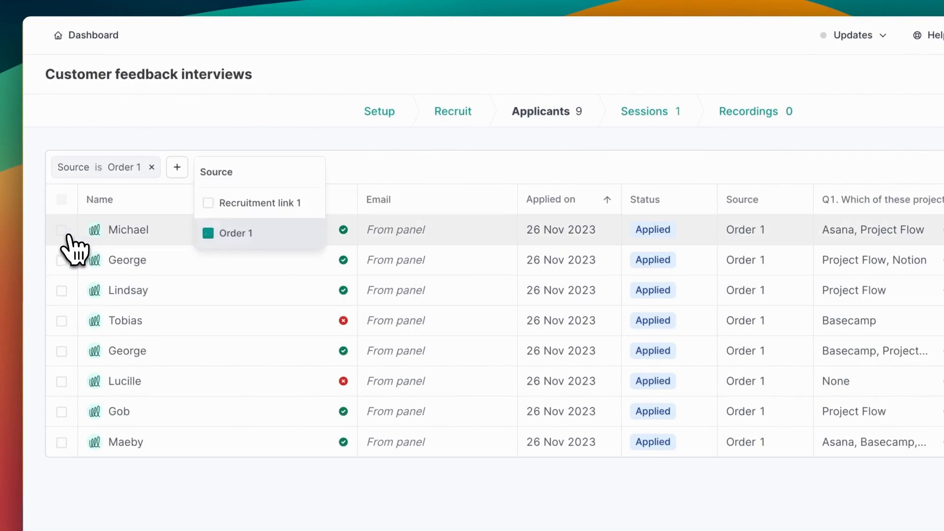
left_click(177, 168)
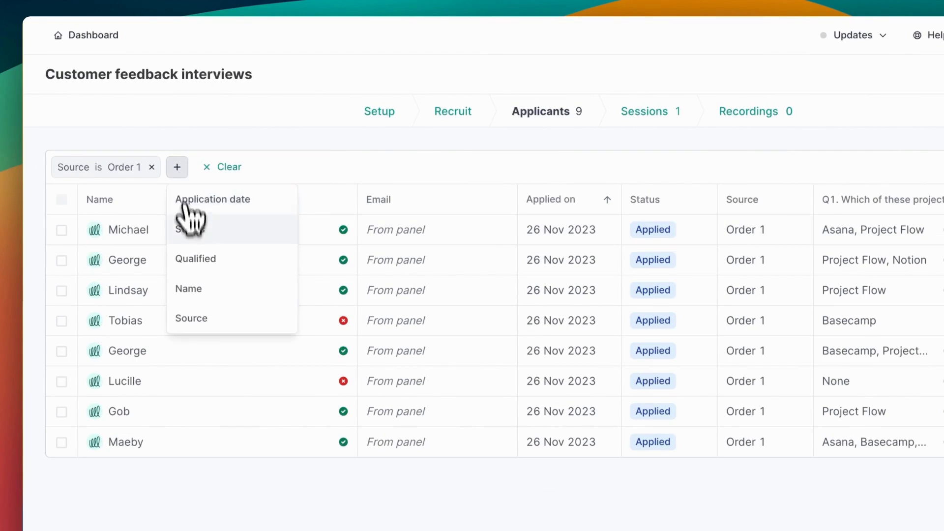
left_click(189, 257)
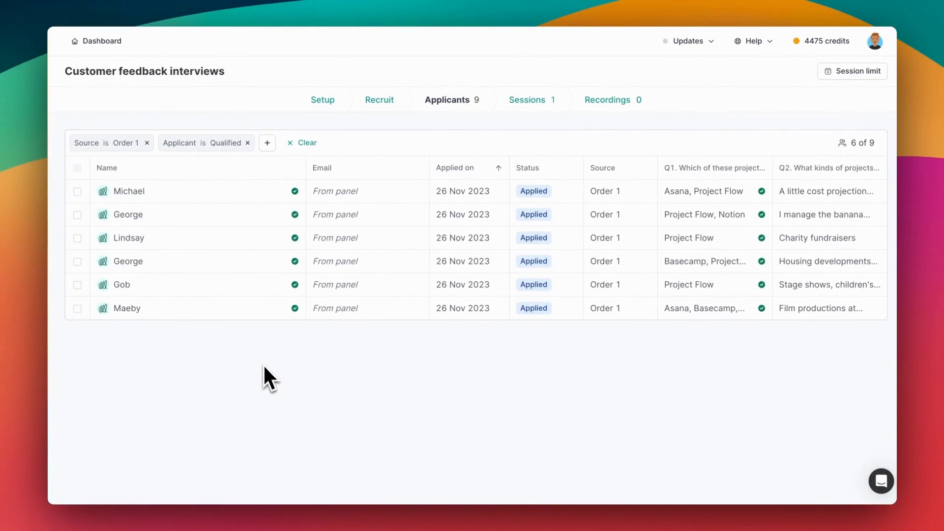
Read the first applicant's screener answers in the side panel.
left_click(253, 200)
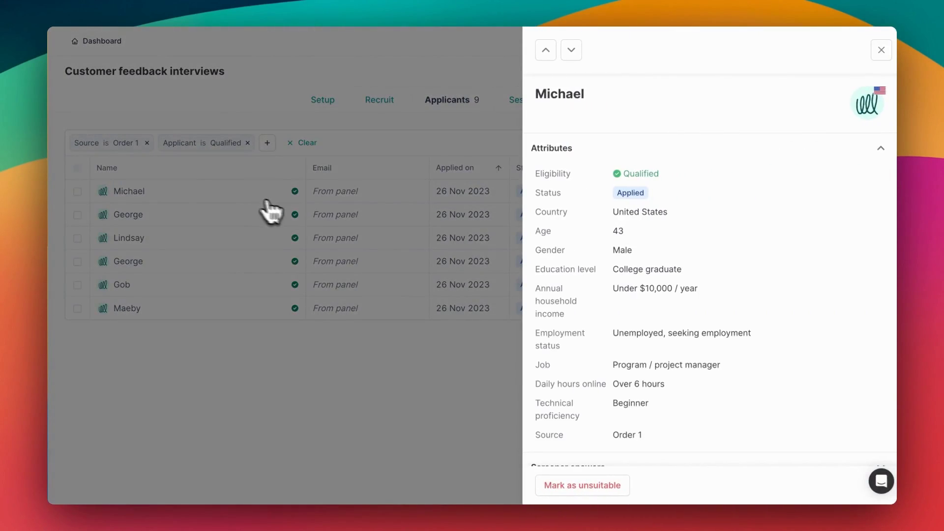
scroll(566, 339, "down", 1)
left_click(590, 455)
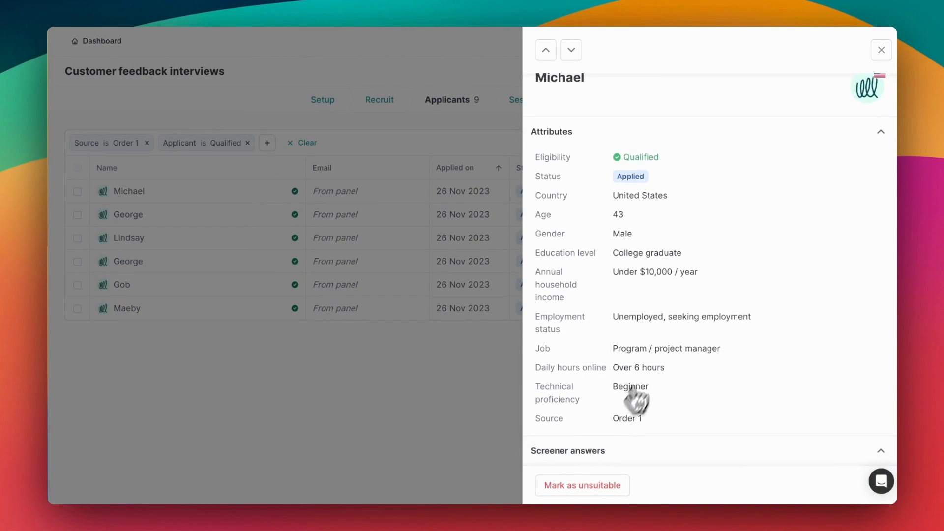
scroll(639, 389, "down", 3)
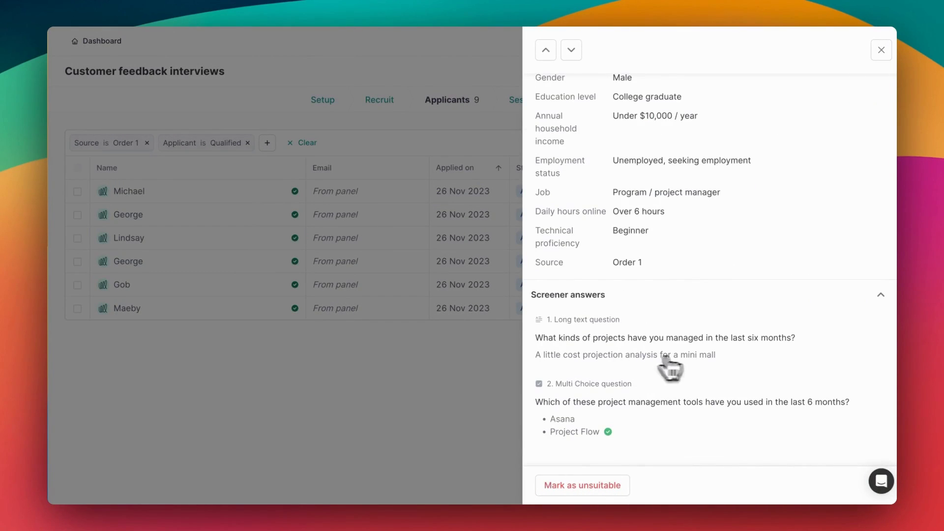
left_click(428, 374)
Mark the second applicant, who manages the banana stand, as unsuitable.
left_click(265, 216)
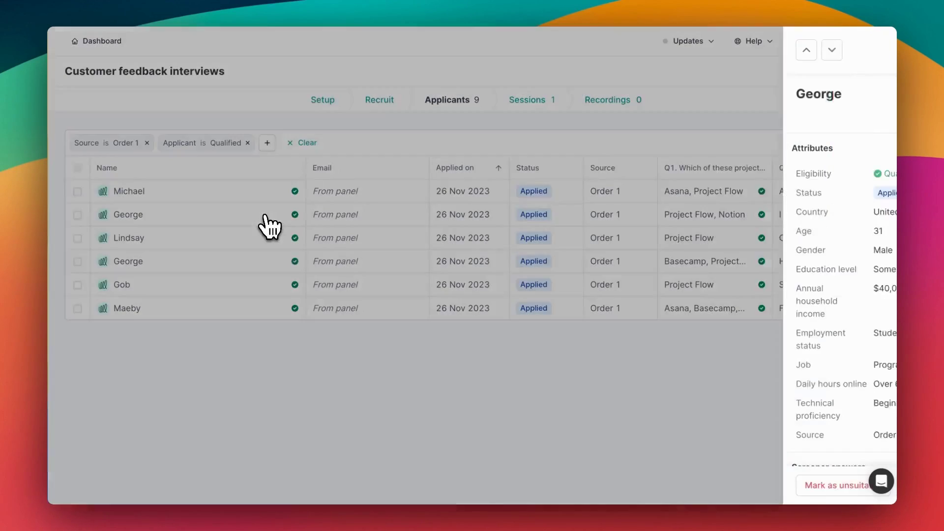
scroll(636, 385, "down", 5)
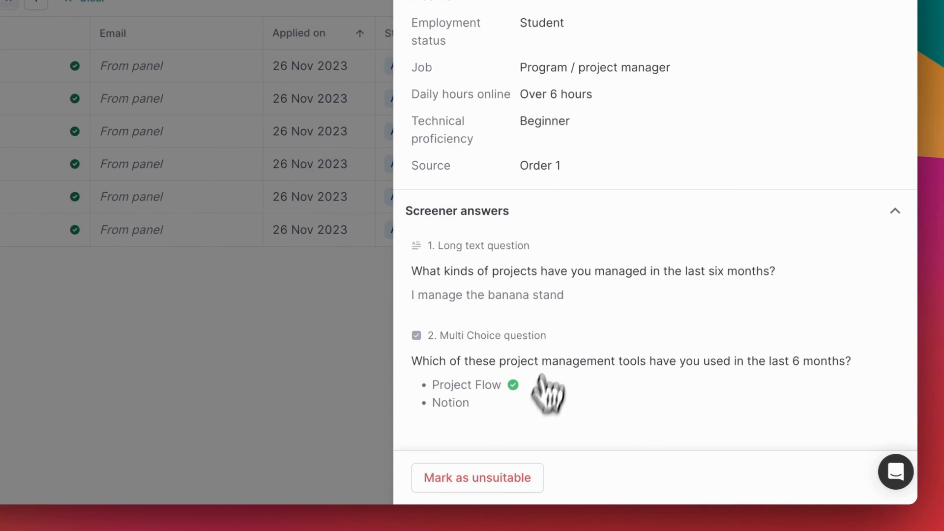
left_click(521, 480)
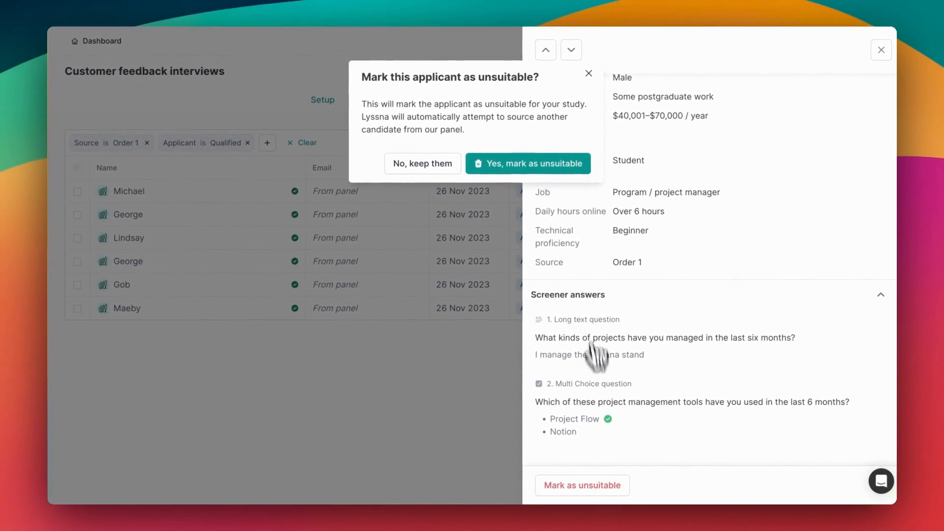
left_click(553, 171)
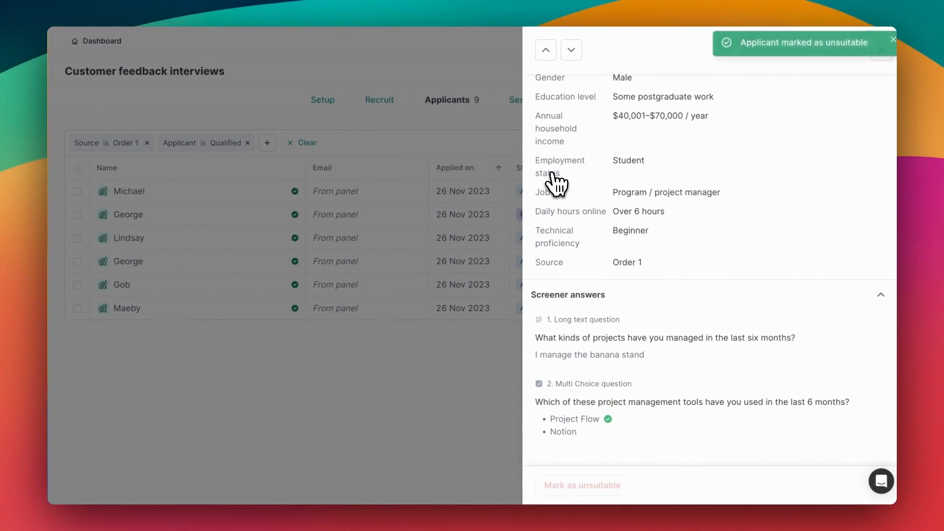
left_click(888, 51)
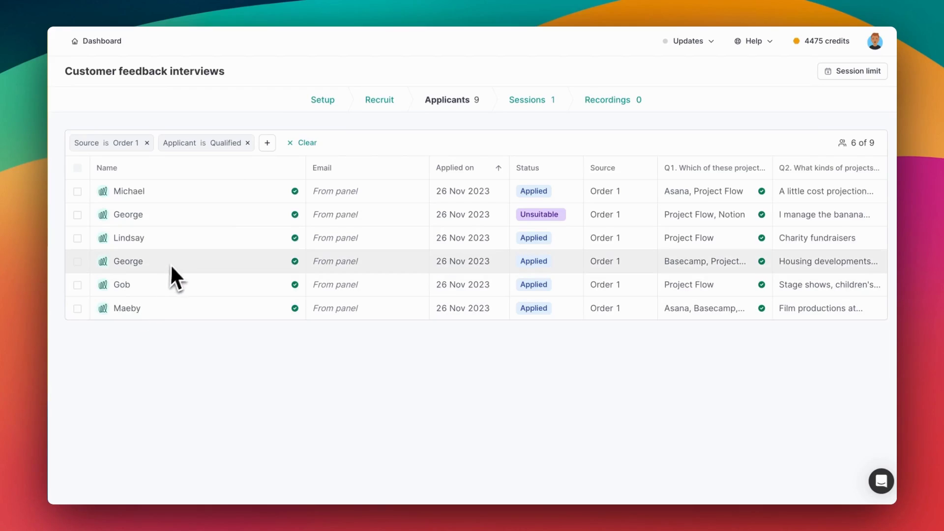
Send interview invitations to the first, third and fourth qualified applicants.
left_click(77, 191)
left_click(78, 238)
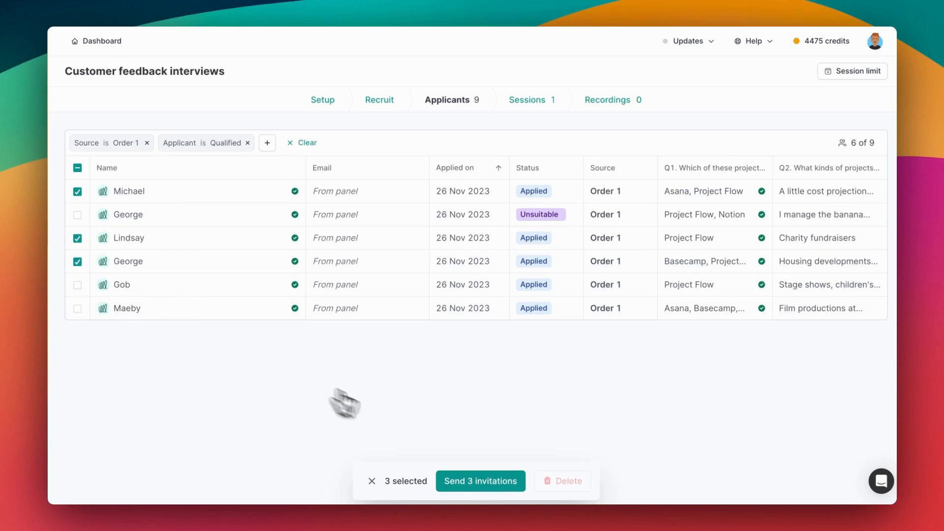
left_click(514, 481)
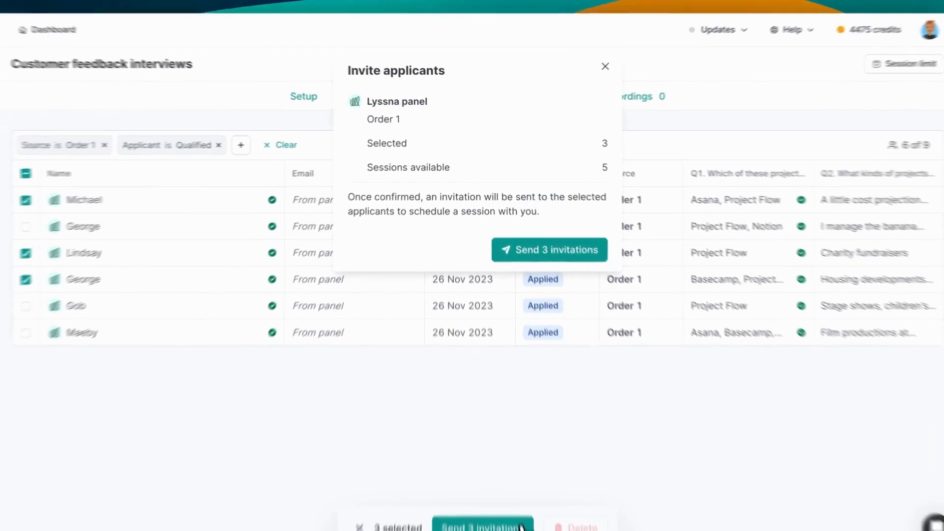
left_click(575, 276)
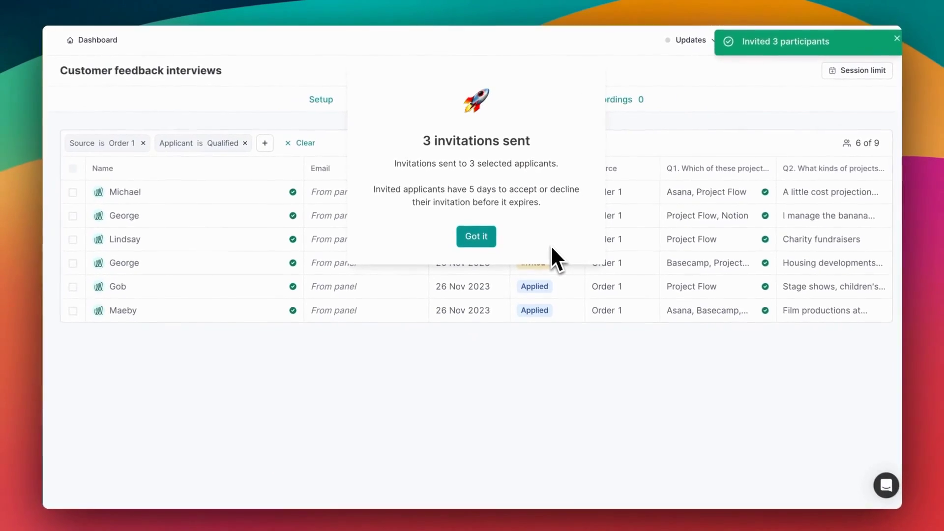
left_click(491, 239)
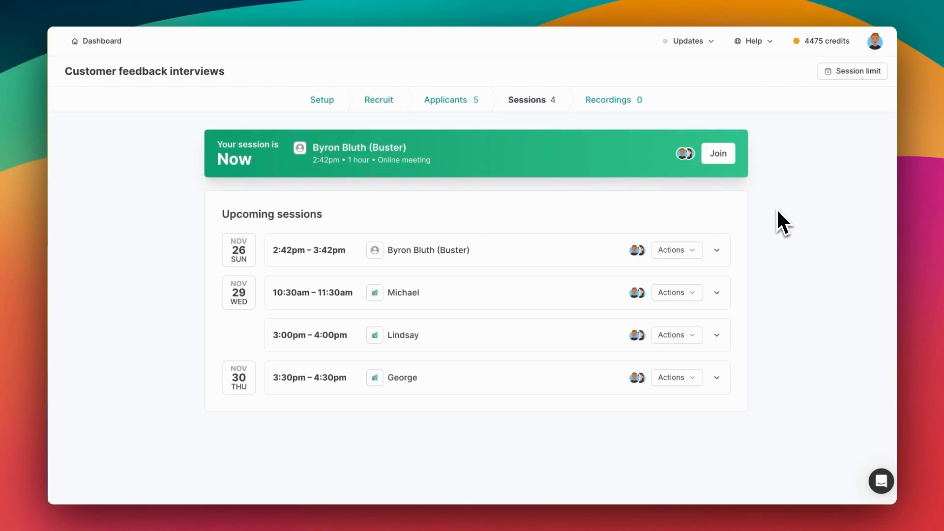
Join the 2:42pm session happening now, launching its Zoom meeting.
left_click(719, 154)
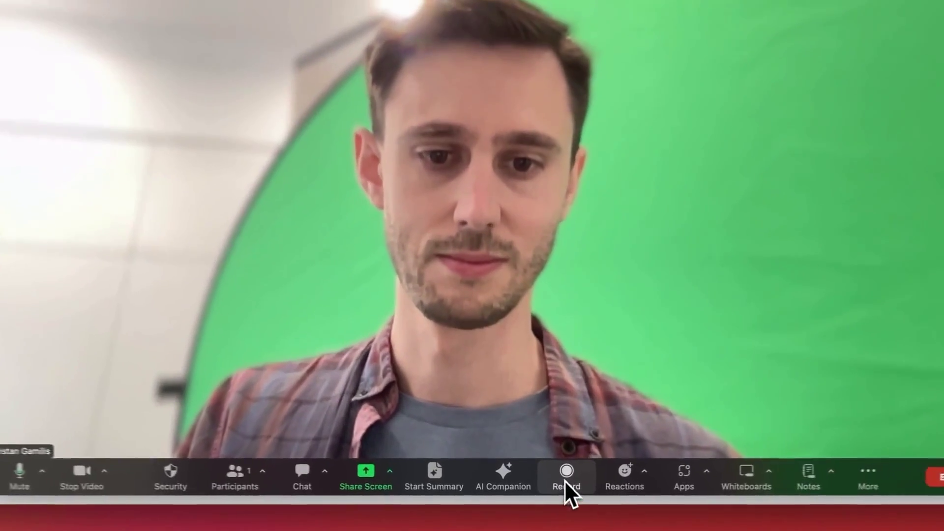
Record the Zoom interview meeting to the cloud.
left_click(549, 482)
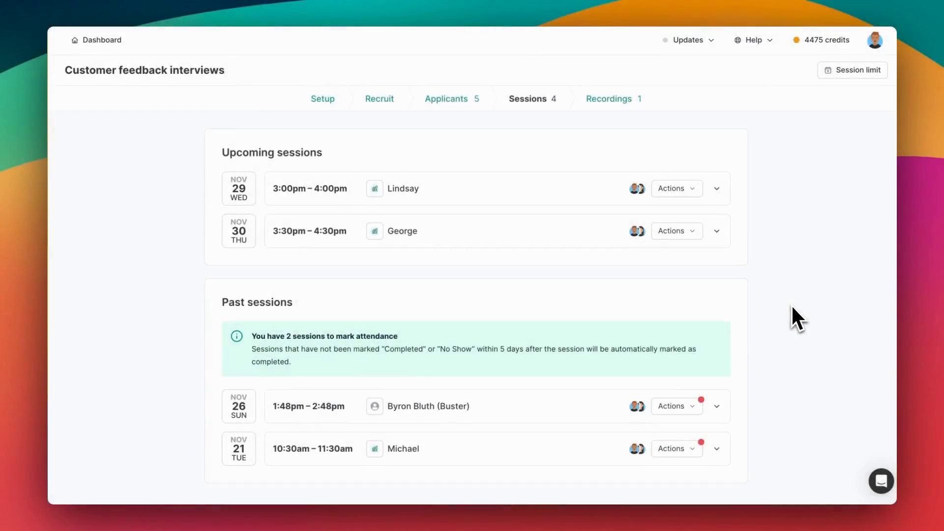
Mark the Nov 26 session as completed with its incentive paid.
left_click(697, 408)
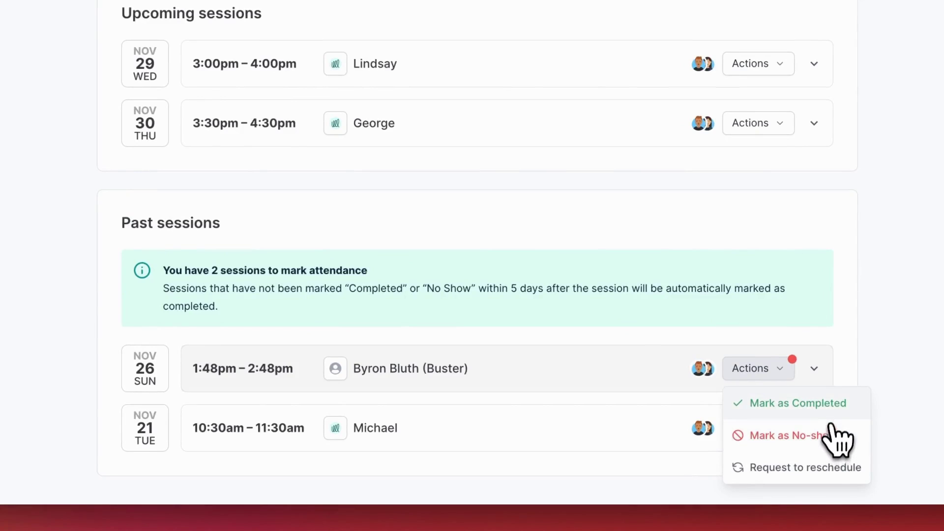
left_click(836, 405)
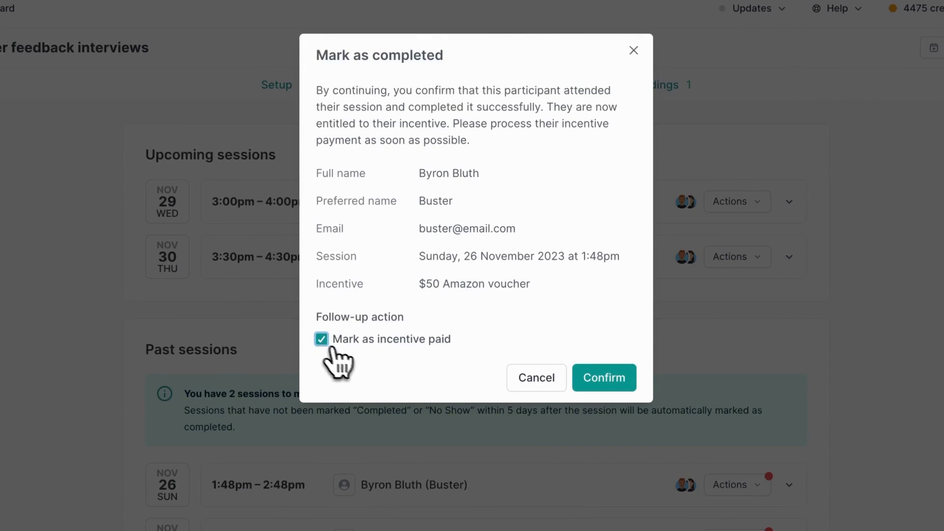
left_click(604, 377)
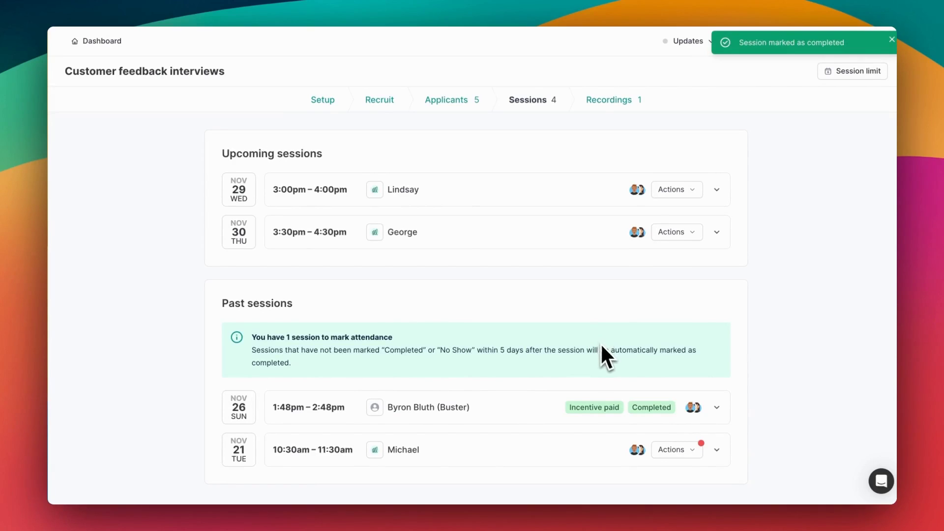
Mark the Nov 21 session as completed, rating the participant's quality as good.
left_click(691, 448)
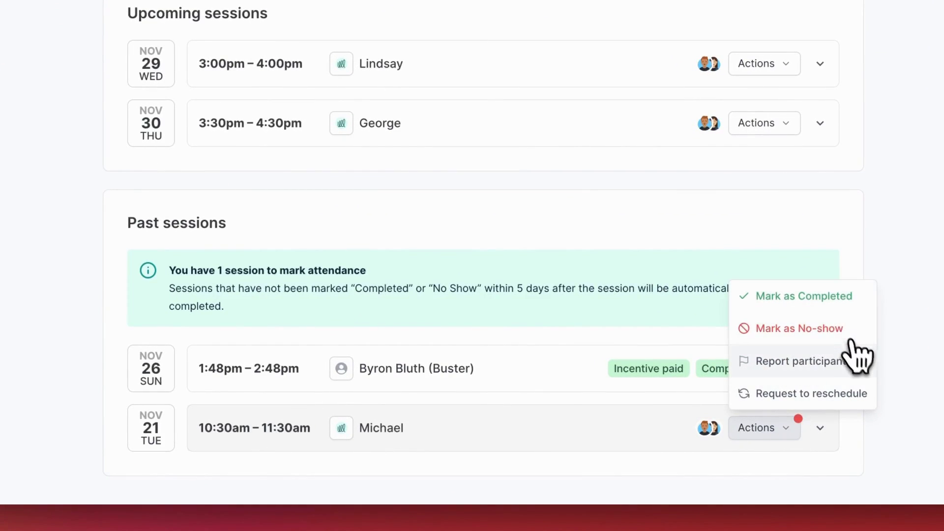
left_click(858, 299)
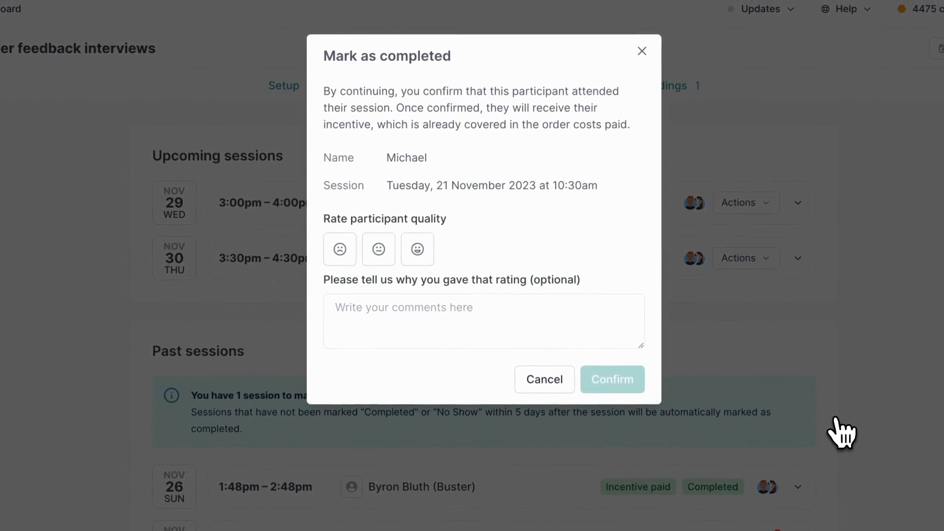
left_click(419, 250)
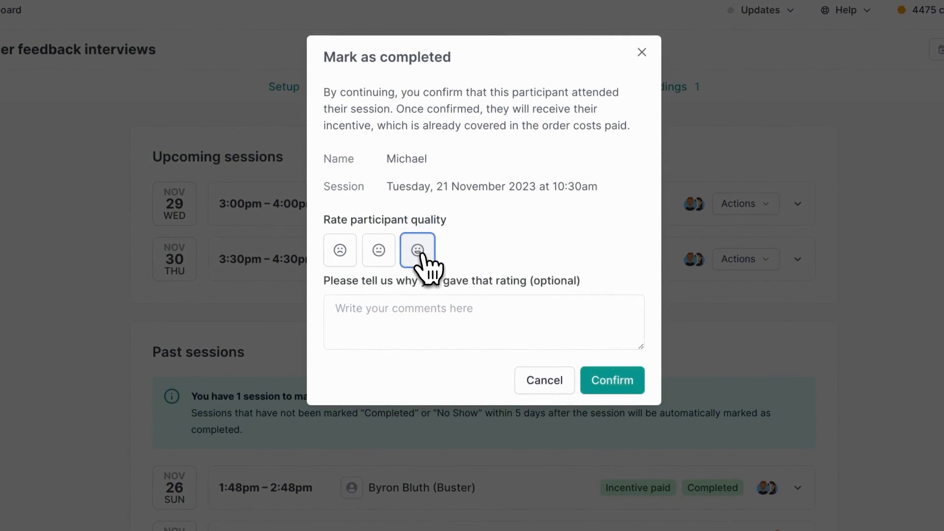
left_click(625, 385)
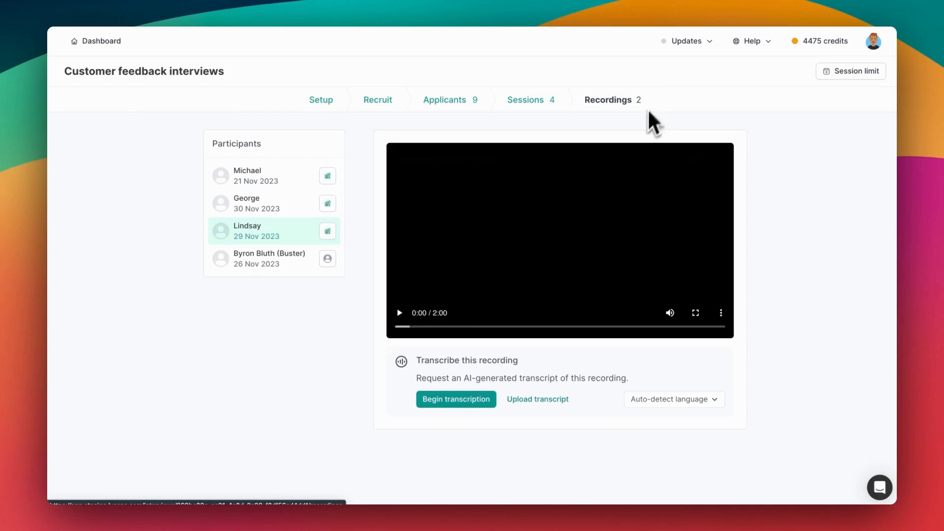
Generate an AI transcript of the 29 Nov participant's 2:00 recording and play the video.
left_click(462, 405)
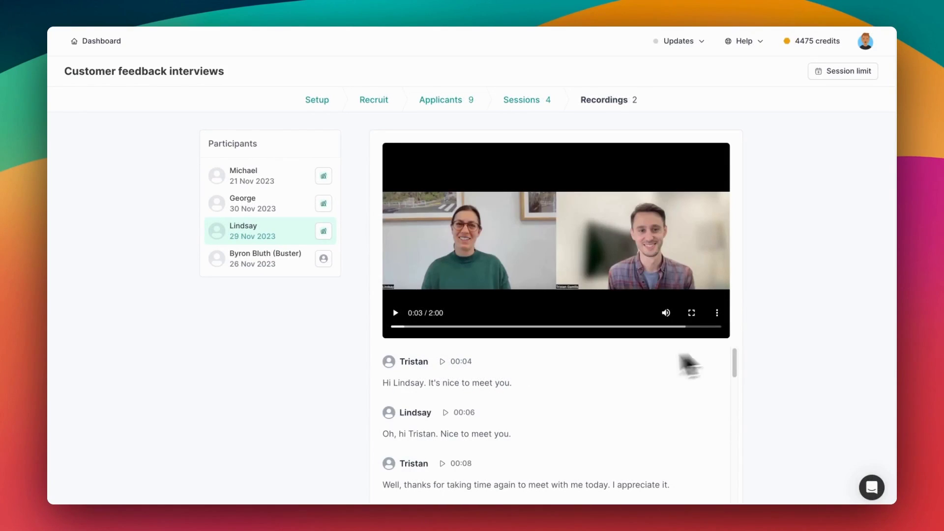
left_click(396, 313)
scroll(405, 319, "down", 3)
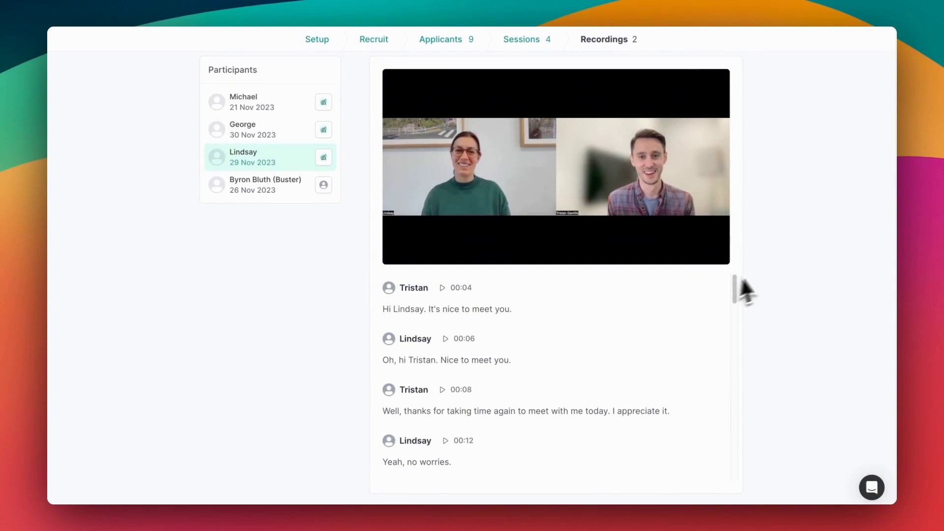